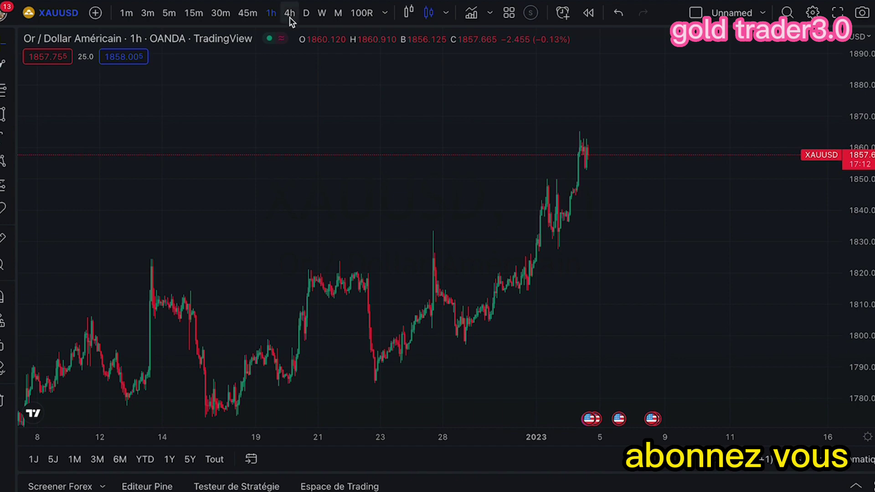
Step: Switch the XAUUSD chart to the 4-hour timeframe
{"action": "left_click", "coordinate": [290, 12]}
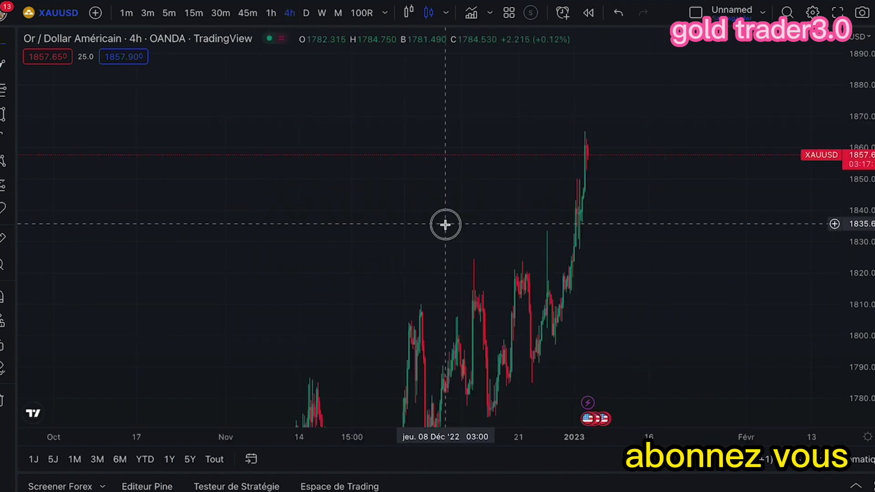
{"action": "left_click_drag", "start_coordinate": [445, 224], "coordinate": [353, 150]}
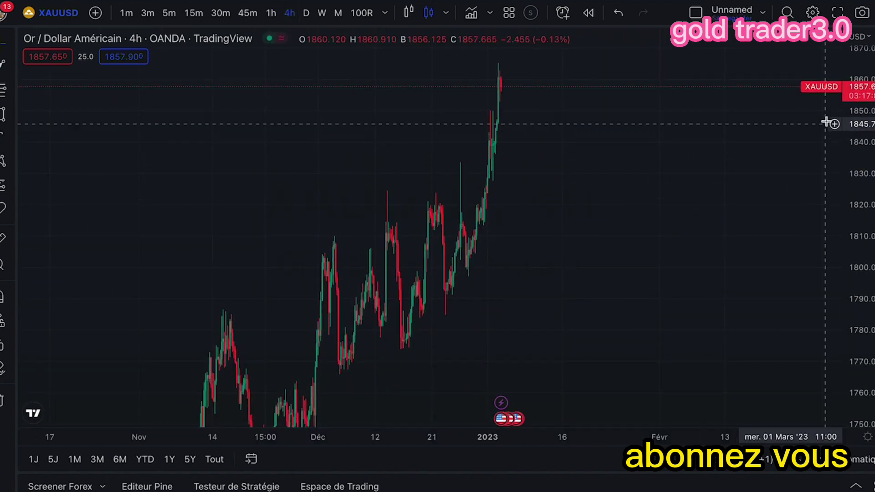
{"action": "left_click_drag", "start_coordinate": [857, 128], "coordinate": [856, 173]}
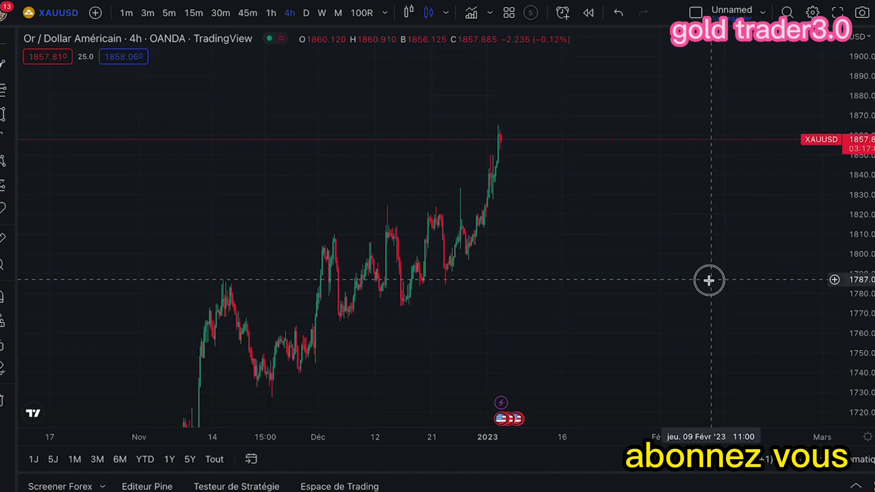
{"action": "left_click_drag", "start_coordinate": [709, 280], "coordinate": [657, 272]}
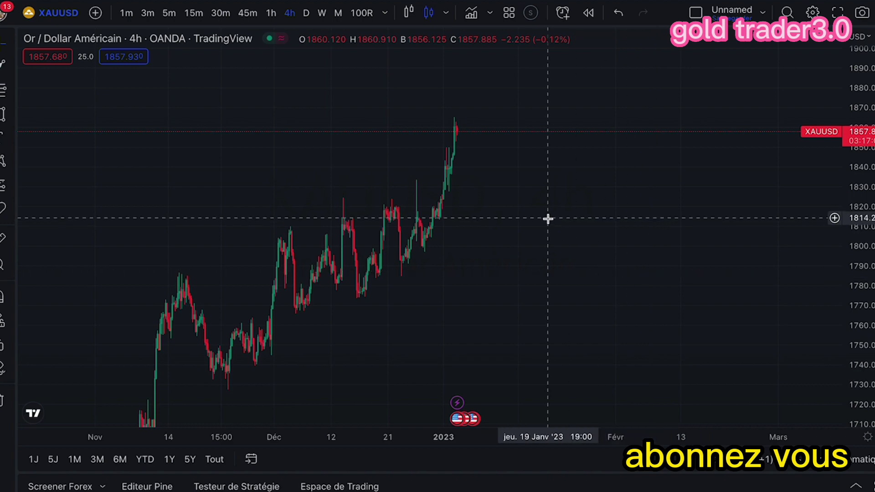
Step: Add the Alligator Williams indicator from the favourite scripts to the chart
{"action": "left_click", "coordinate": [472, 14]}
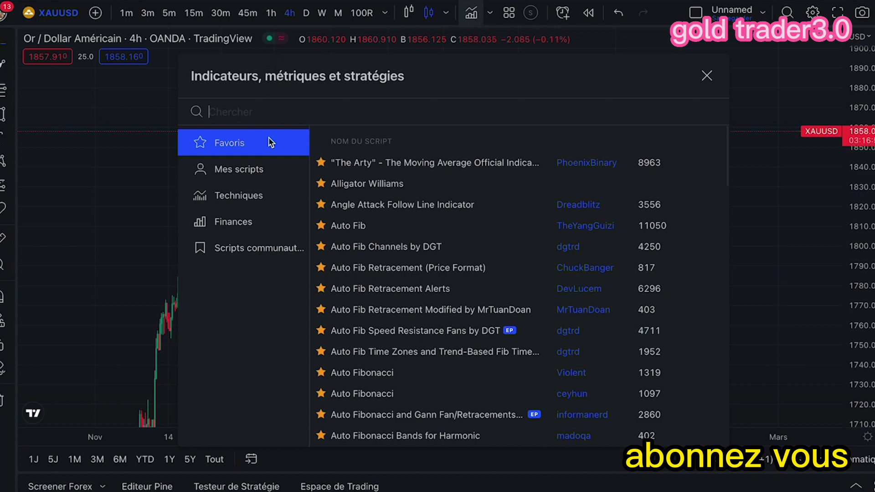
{"action": "left_click", "coordinate": [368, 187]}
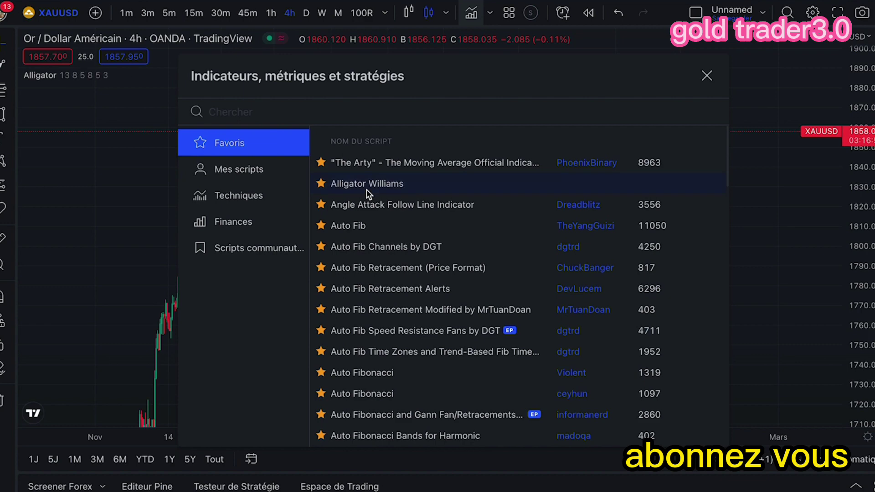
{"action": "left_click", "coordinate": [707, 76]}
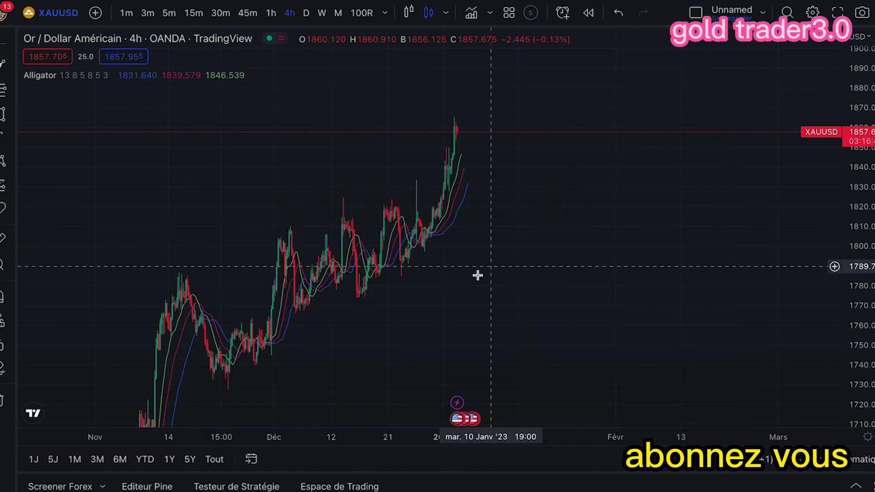
Step: Examine how the Alligator lines follow the 4-hour candles through December and into early January 2023
{"action": "left_click_drag", "start_coordinate": [365, 332], "coordinate": [383, 301]}
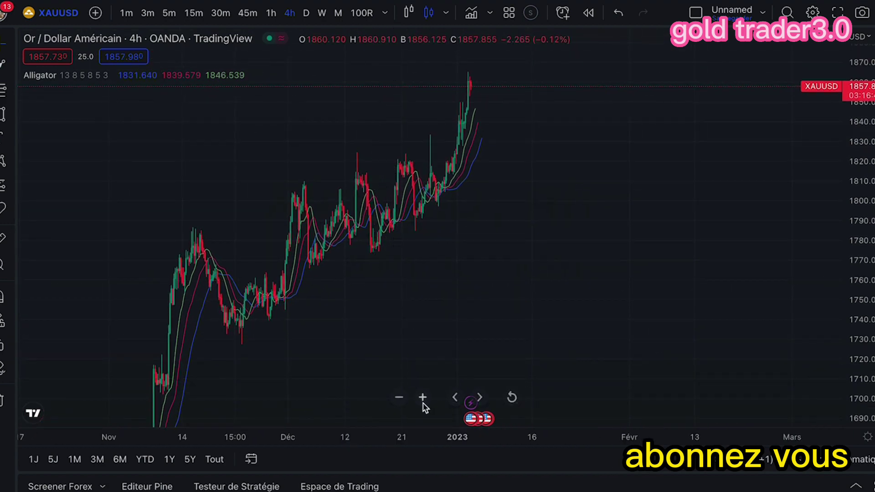
{"action": "left_click", "coordinate": [423, 397]}
{"action": "left_click_drag", "start_coordinate": [216, 310], "coordinate": [565, 315]}
{"action": "left_click_drag", "start_coordinate": [372, 314], "coordinate": [488, 351]}
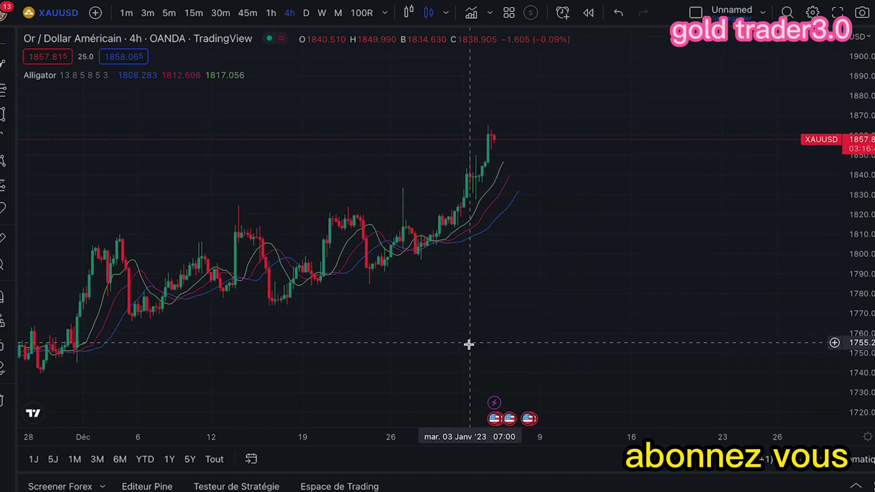
{"action": "left_click", "coordinate": [423, 399]}
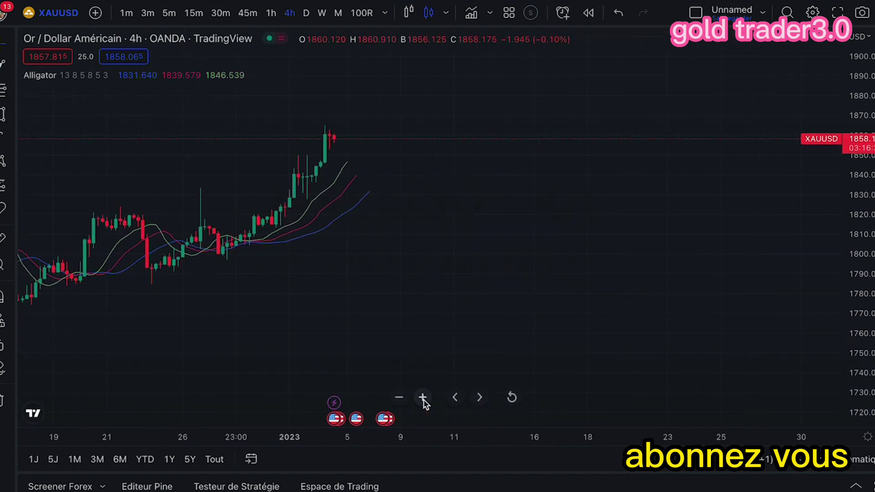
{"action": "left_click_drag", "start_coordinate": [210, 385], "coordinate": [443, 328]}
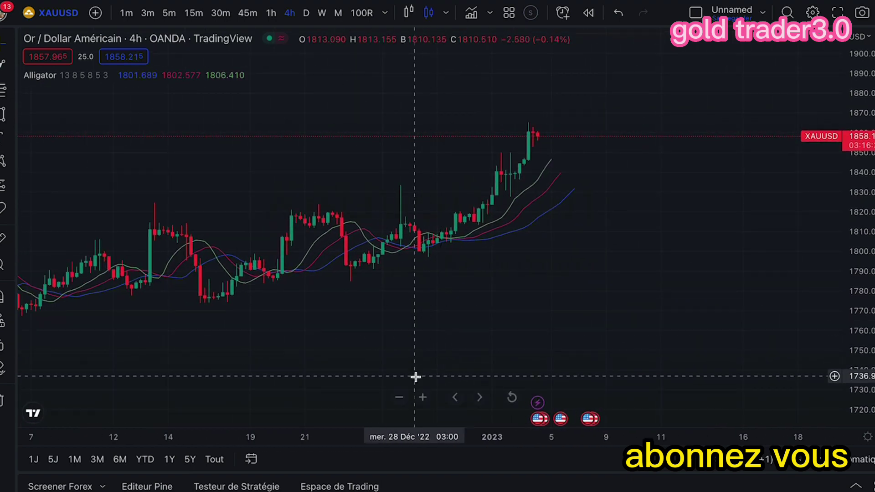
{"action": "left_click", "coordinate": [424, 399]}
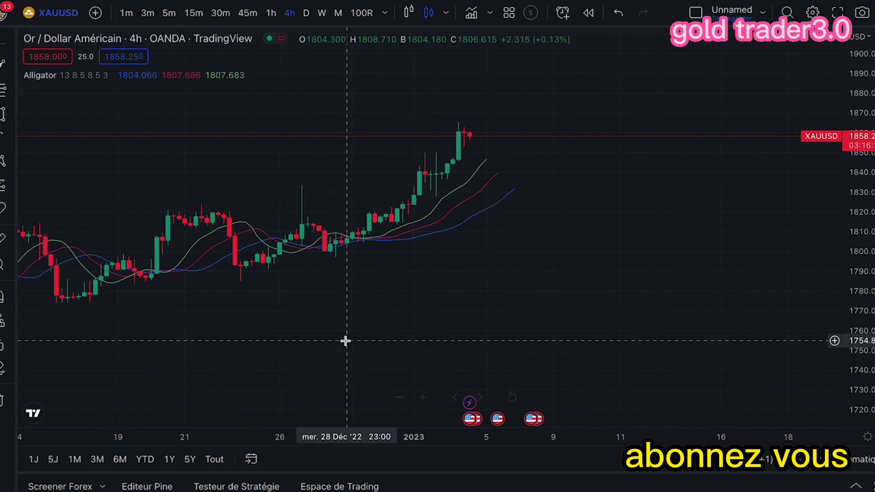
{"action": "left_click_drag", "start_coordinate": [351, 340], "coordinate": [431, 354]}
{"action": "left_click", "coordinate": [423, 399]}
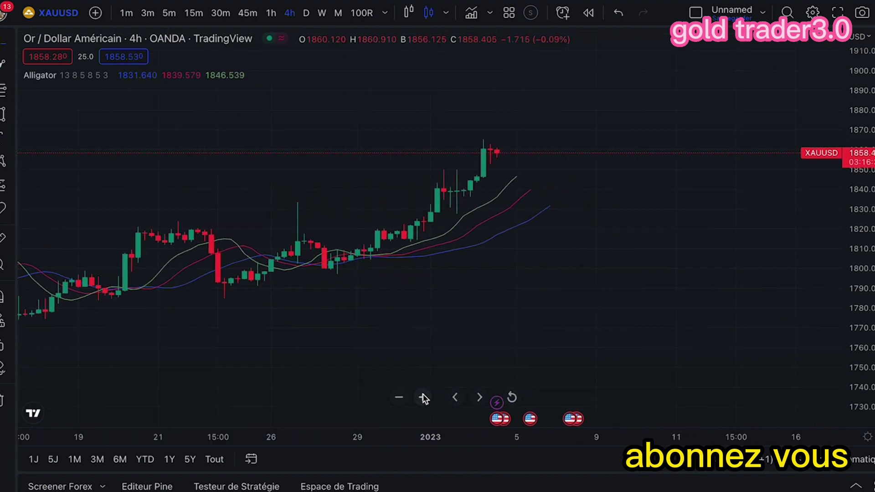
{"action": "left_click_drag", "start_coordinate": [377, 335], "coordinate": [395, 336]}
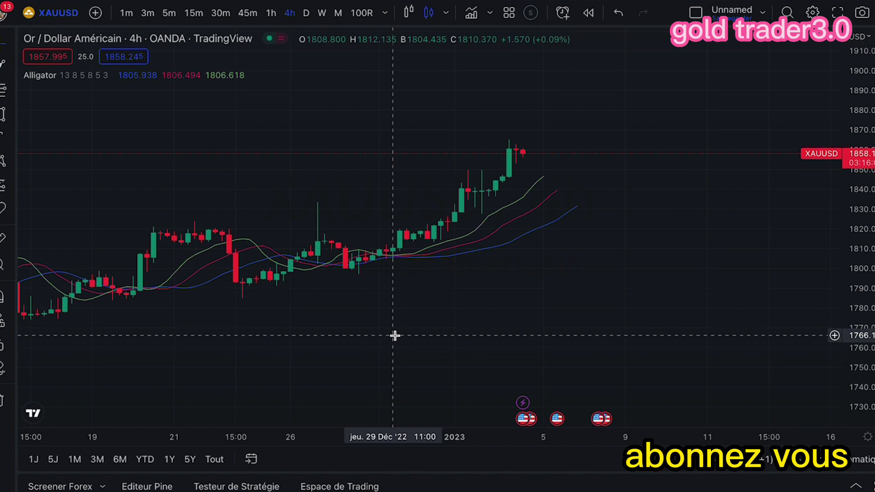
{"action": "left_click_drag", "start_coordinate": [279, 337], "coordinate": [405, 365]}
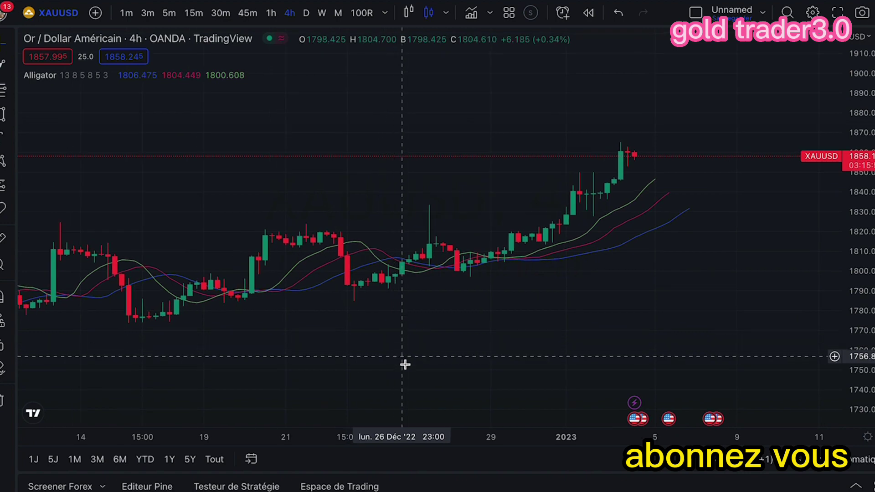
Step: Draw a rising trend line under the lows from 23 Nov '22 at about 1732.6 to 11 Jan '23 at about 1816.9
{"action": "left_click", "coordinate": [399, 398]}
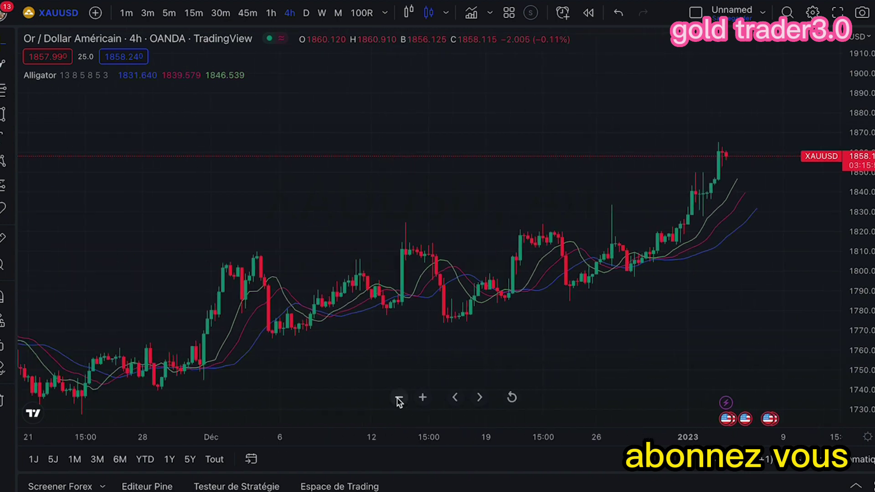
{"action": "left_click", "coordinate": [399, 399]}
{"action": "left_click_drag", "start_coordinate": [578, 337], "coordinate": [476, 272]}
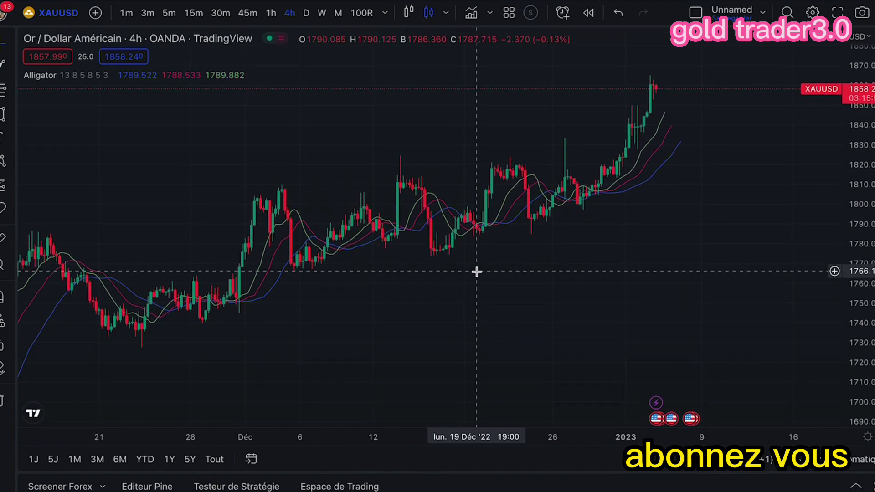
{"action": "left_click", "coordinate": [11, 66]}
{"action": "left_click", "coordinate": [41, 69]}
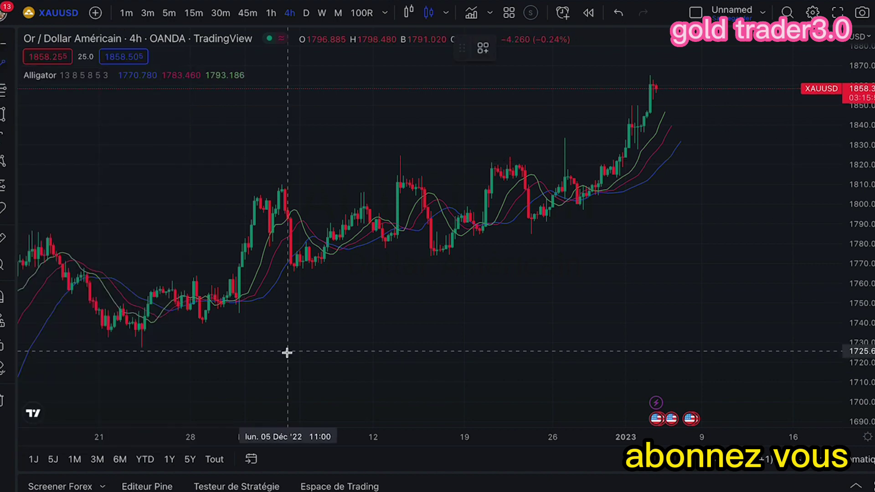
{"action": "left_click", "coordinate": [140, 338]}
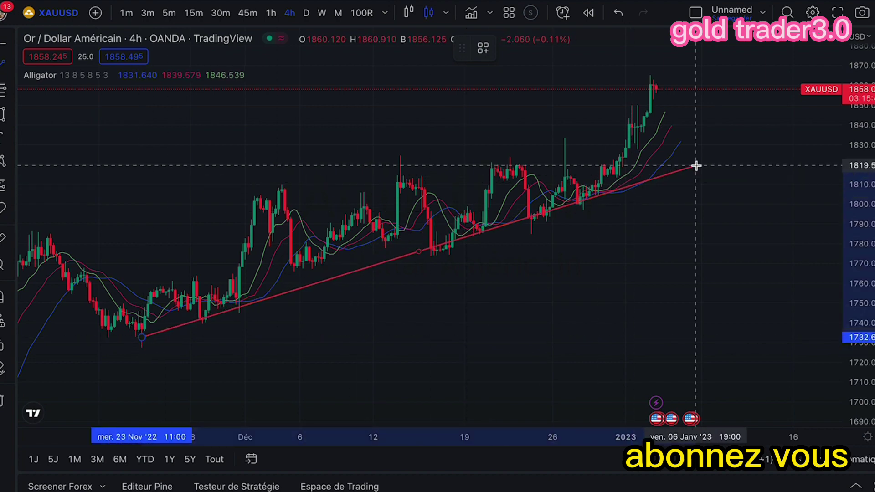
{"action": "left_click", "coordinate": [743, 170]}
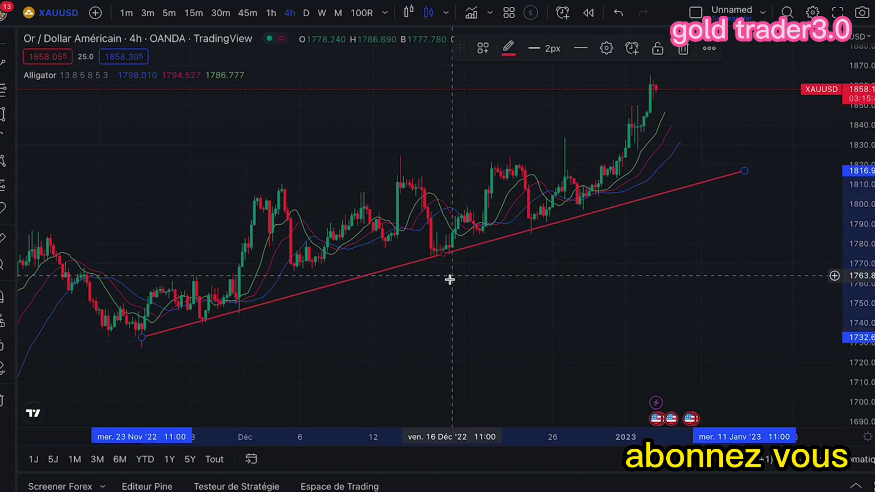
Step: Draw an upper trend line along the highs from 16 Nov '22 at about 1781.7 to 8 Jan '23 at about 1857.3
{"action": "left_click_drag", "start_coordinate": [449, 373], "coordinate": [547, 323]}
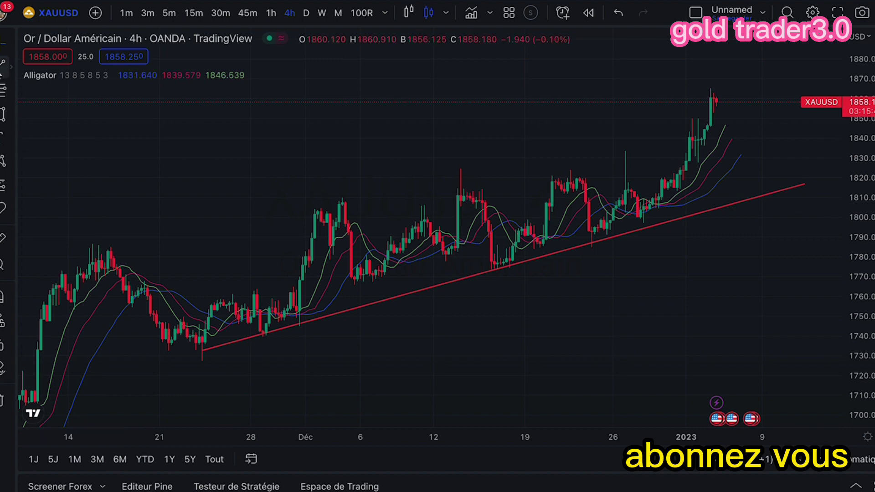
{"action": "left_click", "coordinate": [108, 253]}
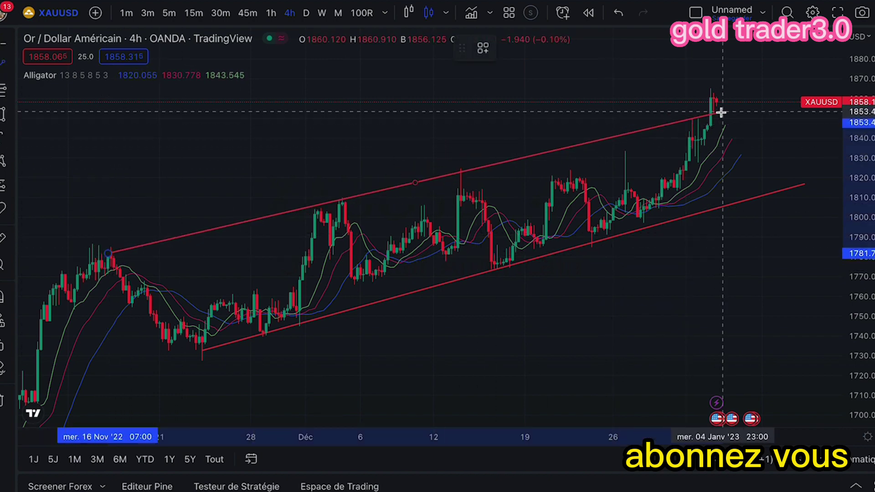
{"action": "left_click", "coordinate": [759, 105]}
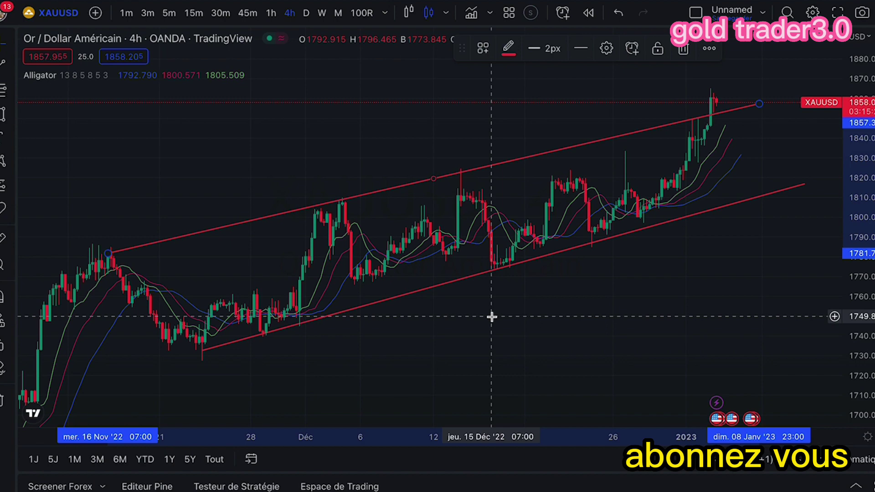
Step: Switch the chart to the 1-hour timeframe with the recent candles between both trend lines enlarged
{"action": "scroll", "coordinate": [635, 371], "scroll_direction": "right", "scroll_amount": 5}
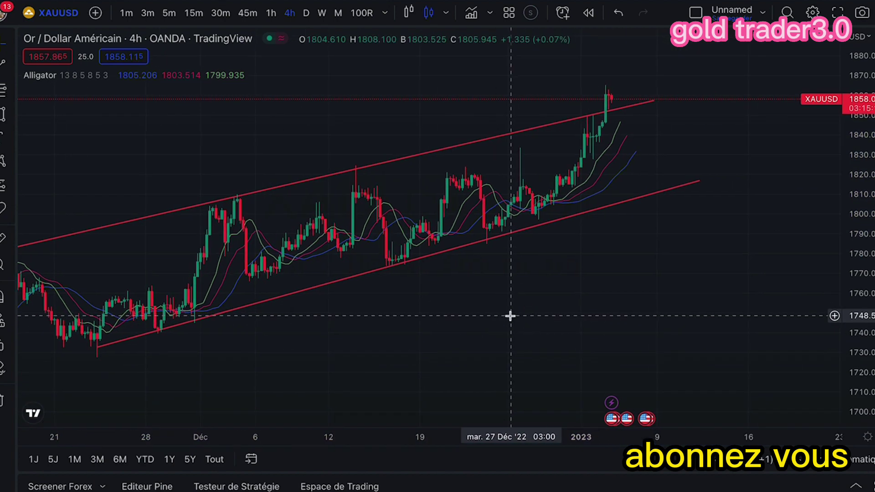
{"action": "left_click", "coordinate": [274, 18]}
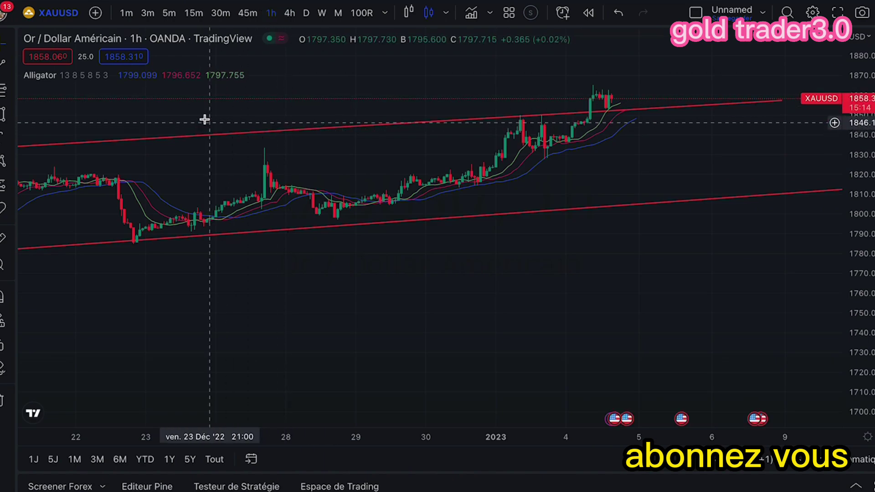
{"action": "left_click_drag", "start_coordinate": [207, 134], "coordinate": [255, 219]}
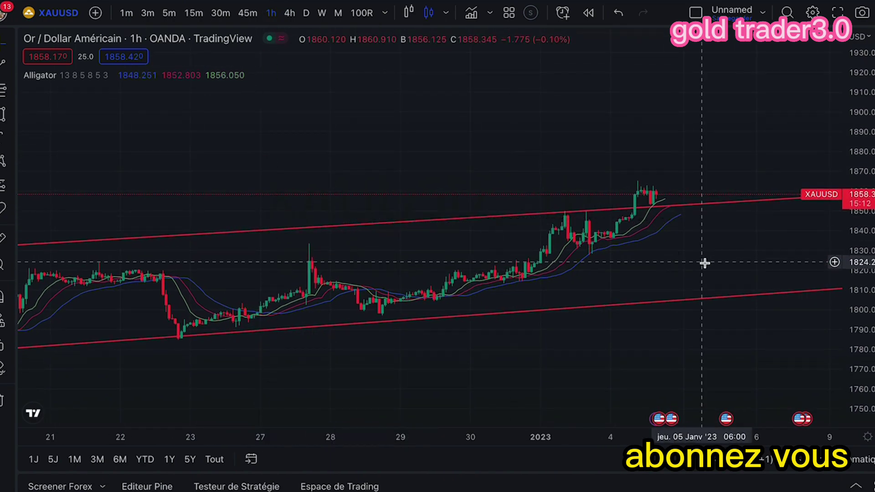
{"action": "left_click_drag", "start_coordinate": [847, 254], "coordinate": [846, 319]}
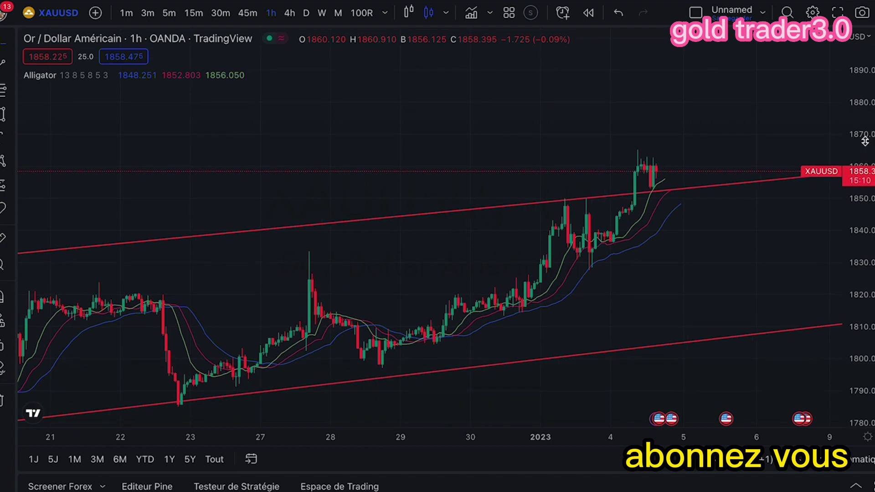
{"action": "left_click_drag", "start_coordinate": [582, 371], "coordinate": [527, 297]}
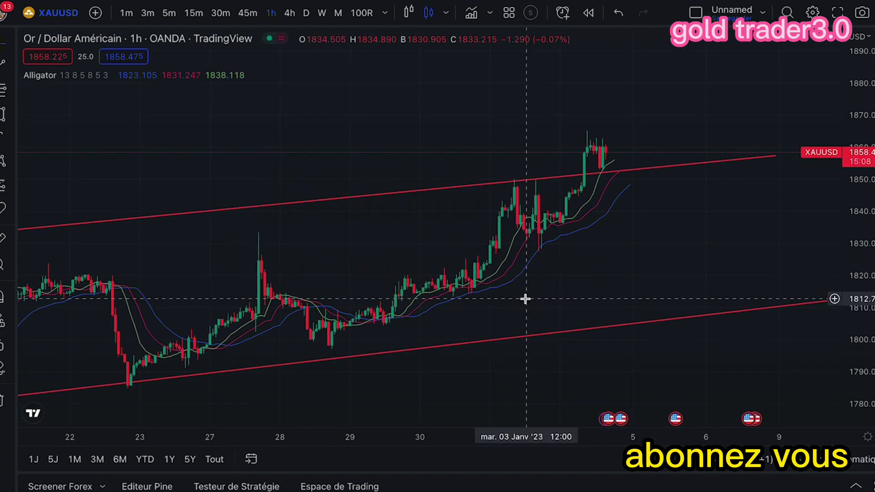
{"action": "scroll", "coordinate": [461, 266], "scroll_direction": "left", "scroll_amount": 2}
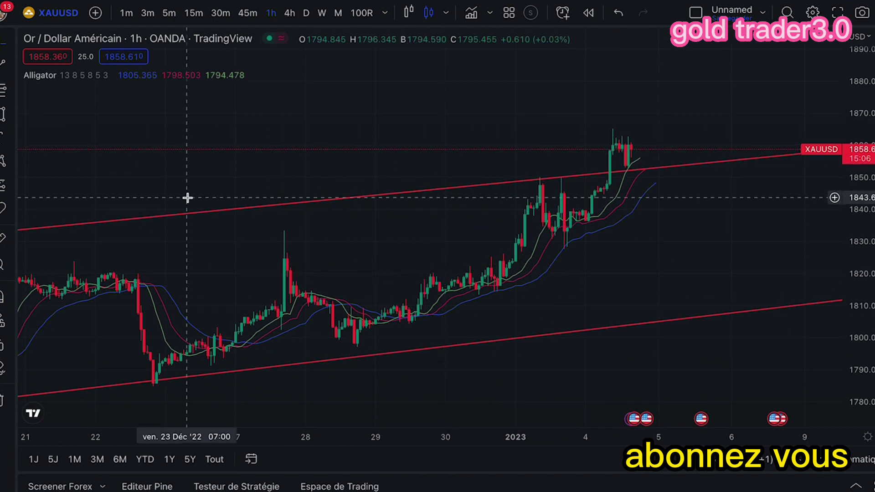
Step: Set the Alligator indicator's timeframe to 1 hour, keeping gaps enabled
{"action": "left_click", "coordinate": [138, 75]}
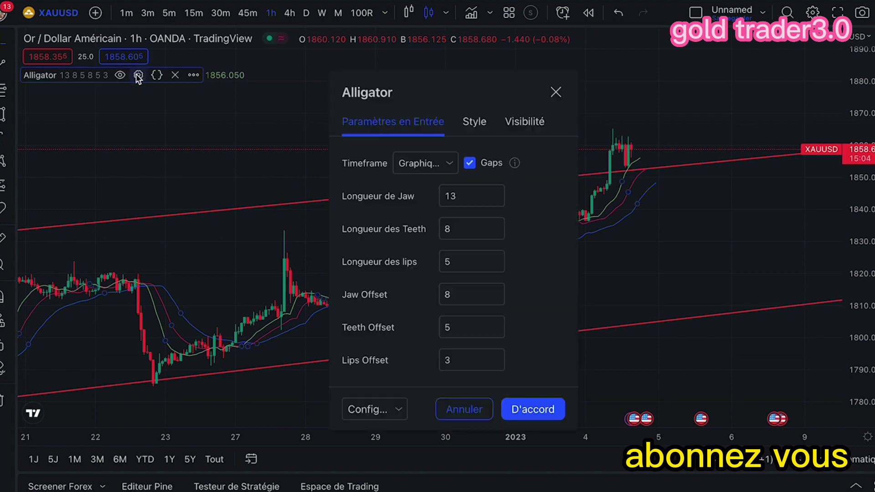
{"action": "left_click", "coordinate": [449, 165]}
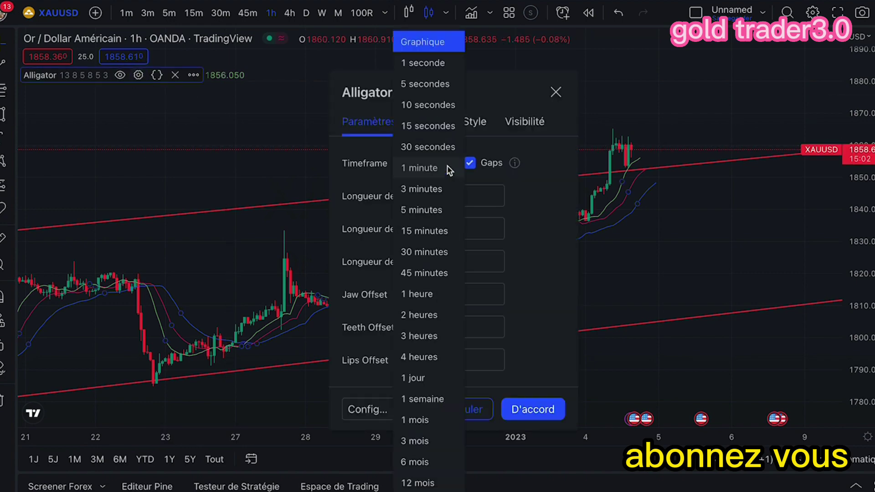
{"action": "left_click", "coordinate": [422, 296]}
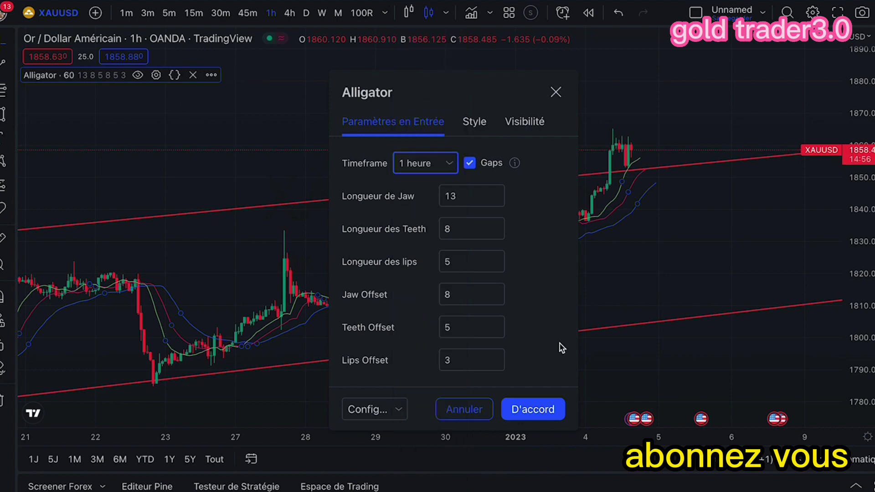
{"action": "left_click", "coordinate": [522, 406]}
{"action": "left_click_drag", "start_coordinate": [606, 274], "coordinate": [539, 287]}
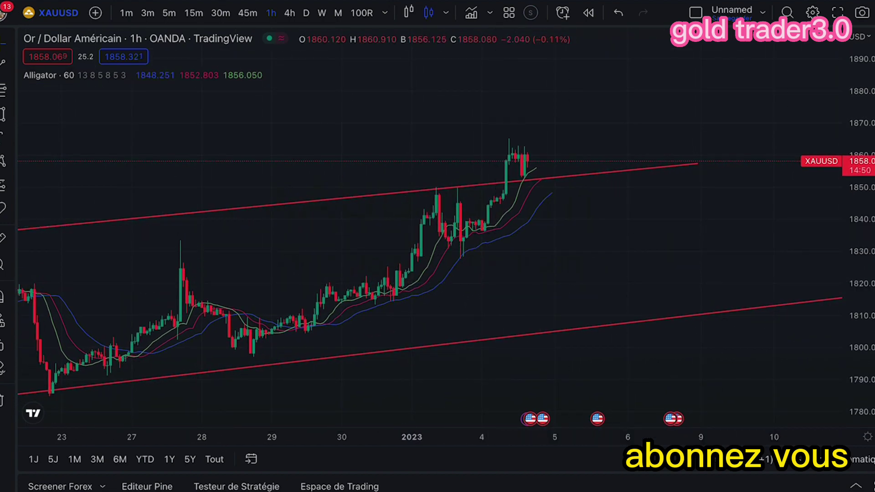
{"action": "left_click_drag", "start_coordinate": [850, 233], "coordinate": [851, 282]}
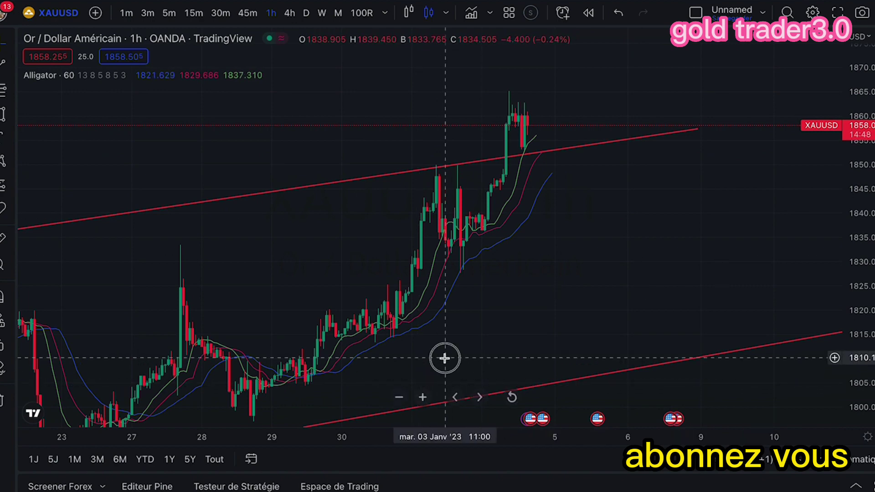
{"action": "left_click_drag", "start_coordinate": [498, 357], "coordinate": [501, 317]}
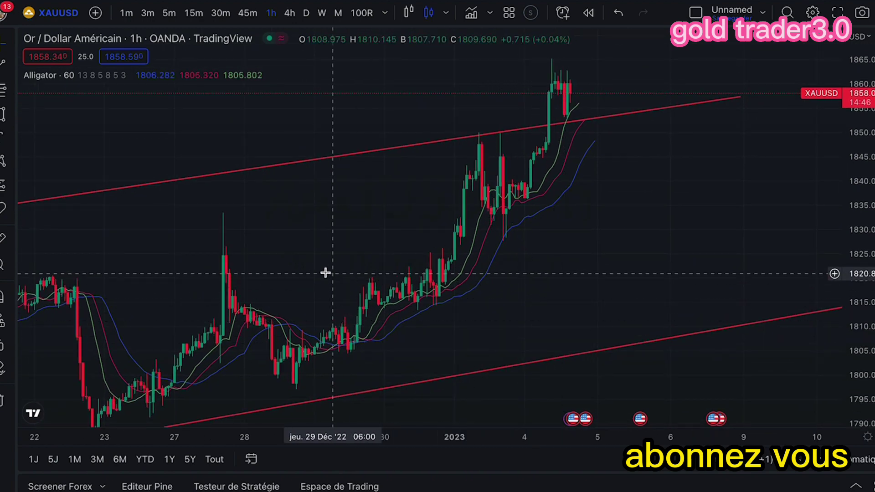
Step: Examine the hourly candles and Alligator lines between the trend lines back to 15 December '22
{"action": "left_click_drag", "start_coordinate": [326, 274], "coordinate": [542, 186]}
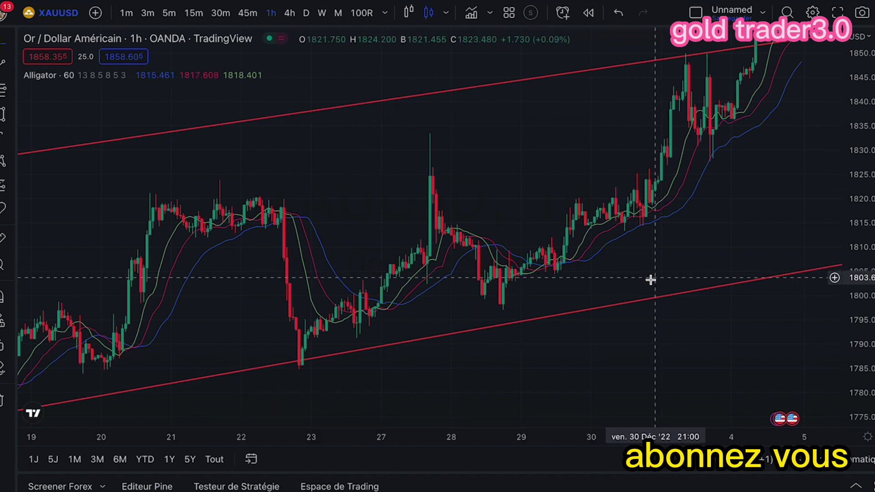
{"action": "left_click_drag", "start_coordinate": [501, 146], "coordinate": [449, 149]}
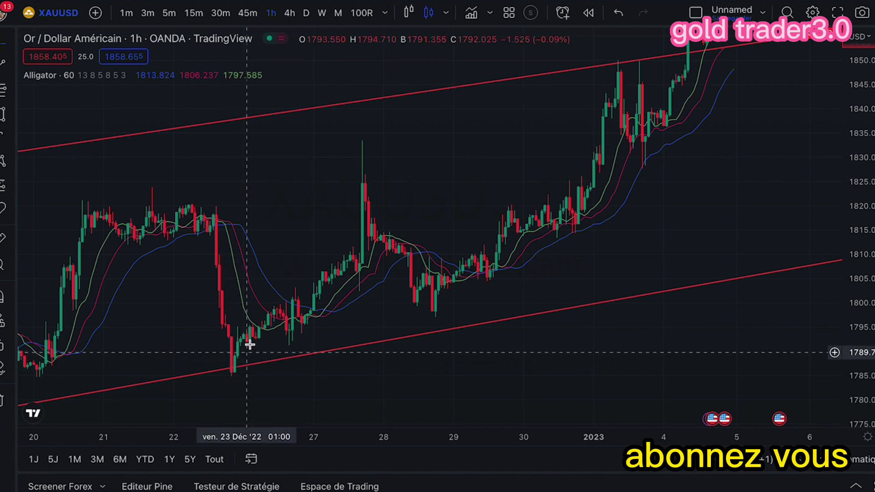
{"action": "left_click_drag", "start_coordinate": [191, 343], "coordinate": [327, 302]}
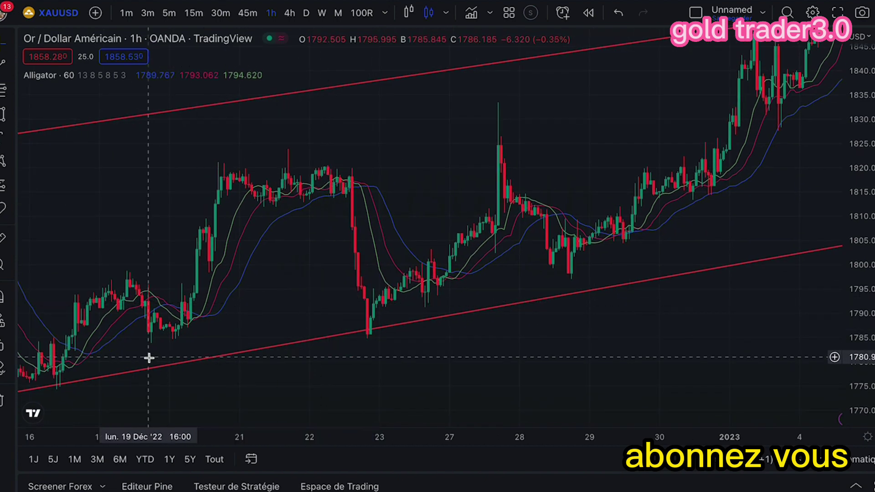
{"action": "left_click_drag", "start_coordinate": [181, 348], "coordinate": [276, 329]}
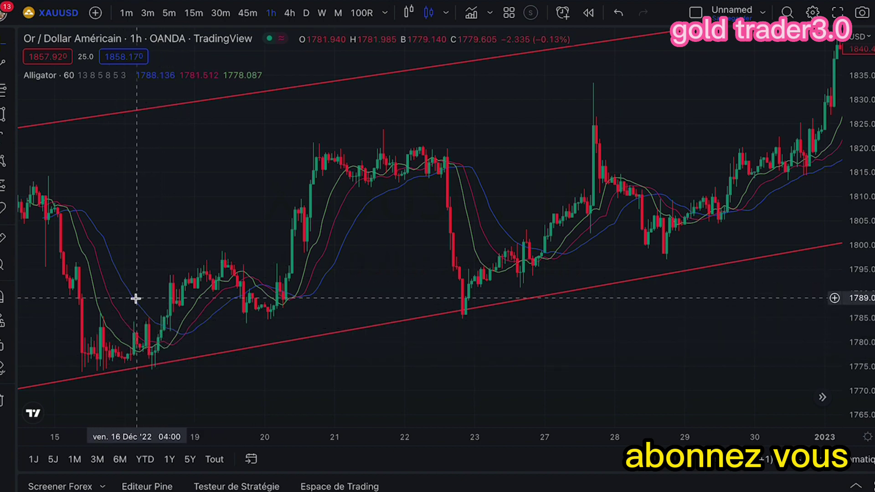
{"action": "left_click", "coordinate": [13, 209]}
{"action": "left_click", "coordinate": [33, 191]}
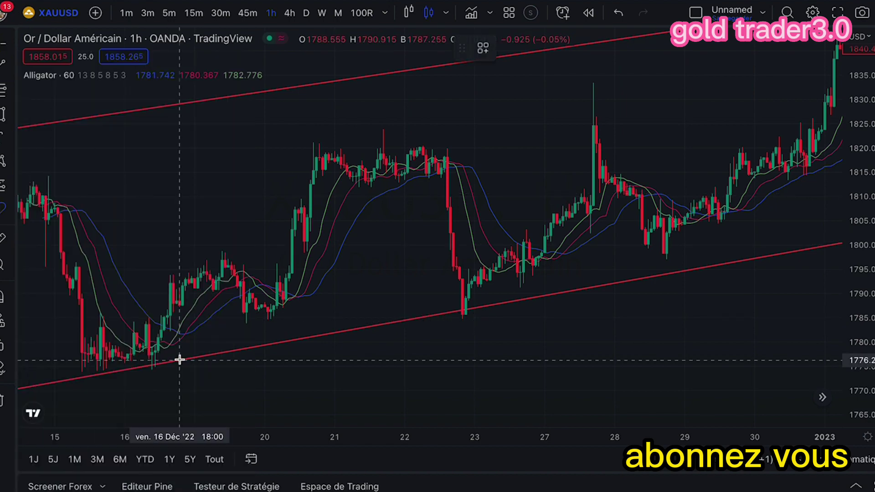
{"action": "left_click", "coordinate": [171, 323]}
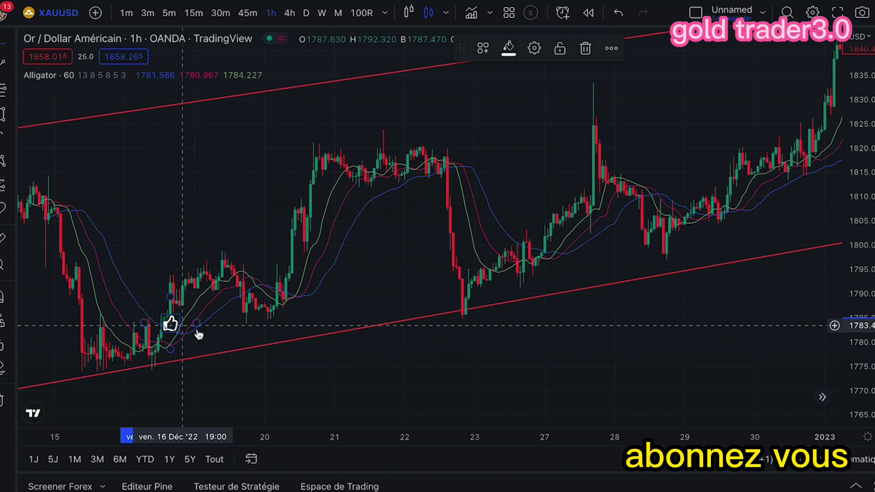
{"action": "mouse_move", "coordinate": [171, 324]}
{"action": "left_mouse_down"}
{"action": "mouse_move", "coordinate": [163, 323]}
{"action": "mouse_move", "coordinate": [135, 251]}
{"action": "left_mouse_up"}
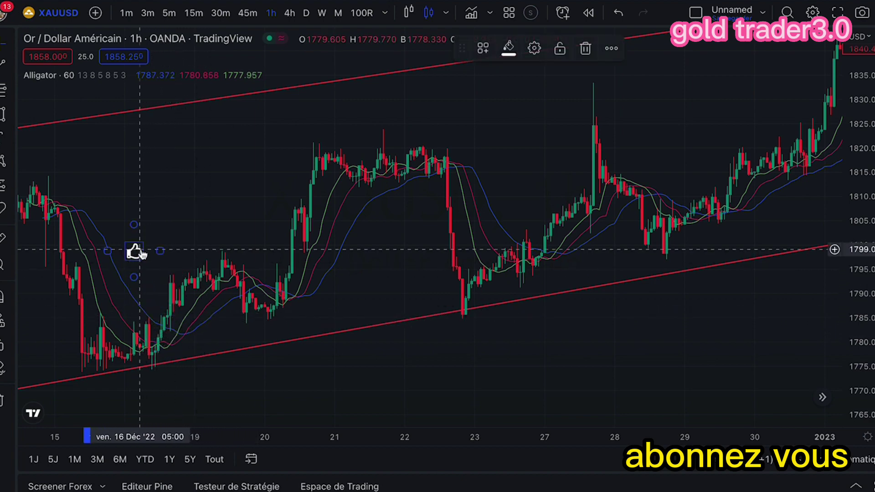
{"action": "left_click", "coordinate": [582, 51]}
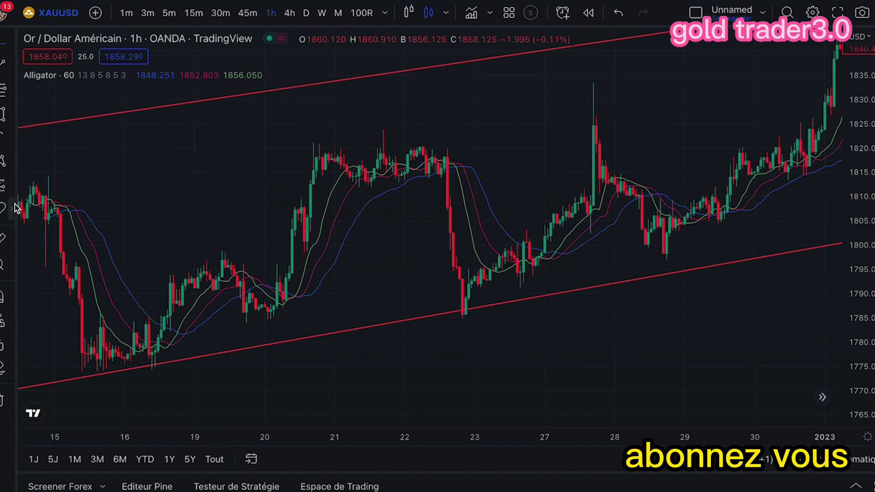
{"action": "left_click", "coordinate": [14, 214]}
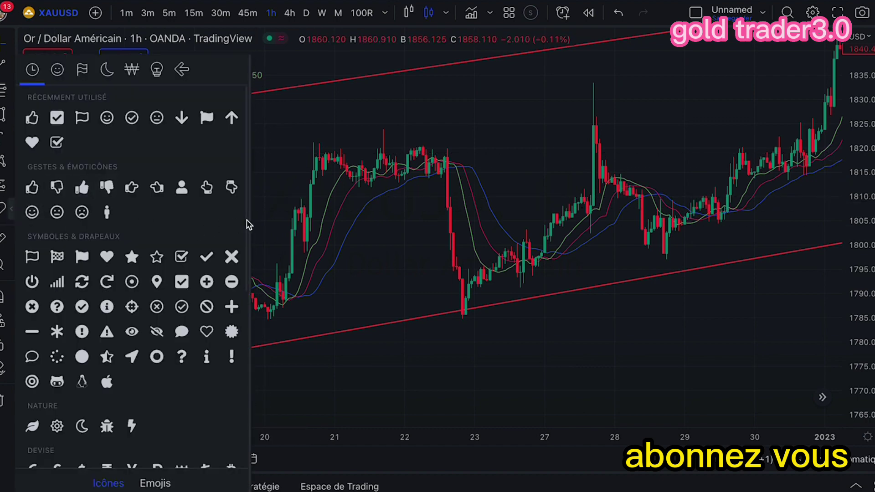
{"action": "left_click_drag", "start_coordinate": [246, 222], "coordinate": [244, 387]}
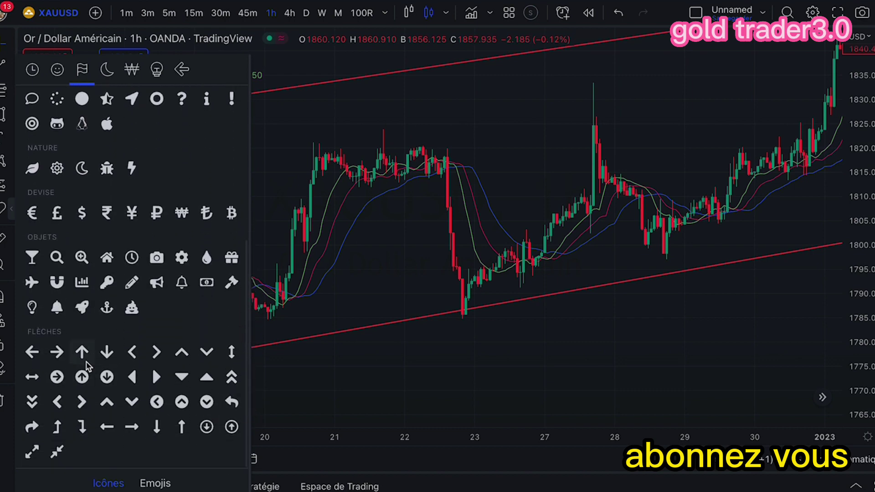
{"action": "left_click", "coordinate": [108, 358]}
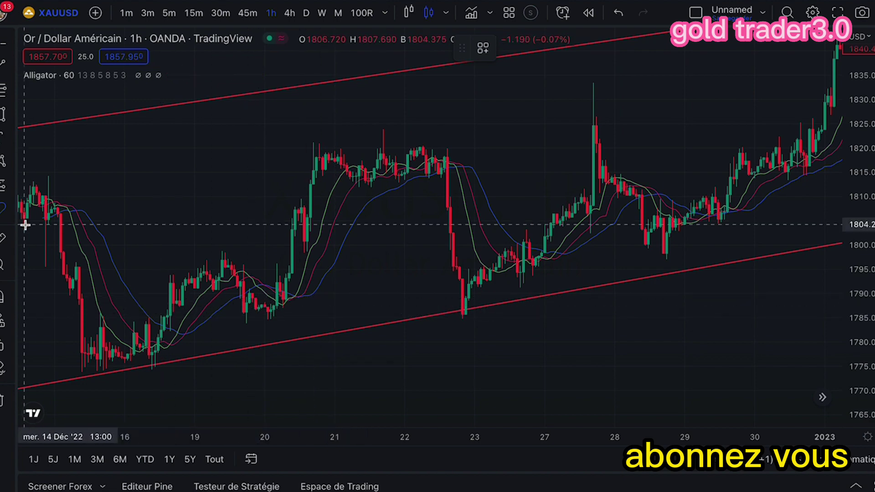
Step: Place a right-pointing arrow icon, tilted slightly downward, at the Alligator crossover on 16 Dec '22 at about 1785.7
{"action": "left_click", "coordinate": [13, 211]}
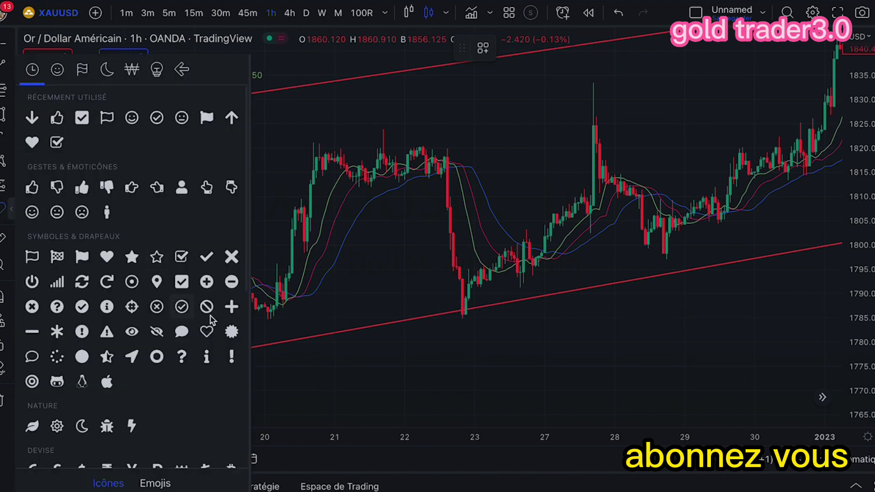
{"action": "left_click_drag", "start_coordinate": [246, 235], "coordinate": [265, 409]}
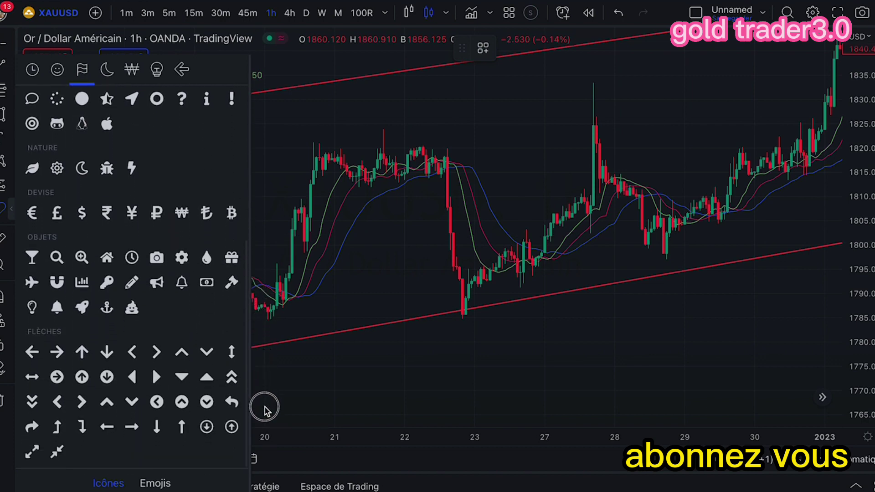
{"action": "left_click", "coordinate": [58, 352]}
{"action": "left_click", "coordinate": [152, 326]}
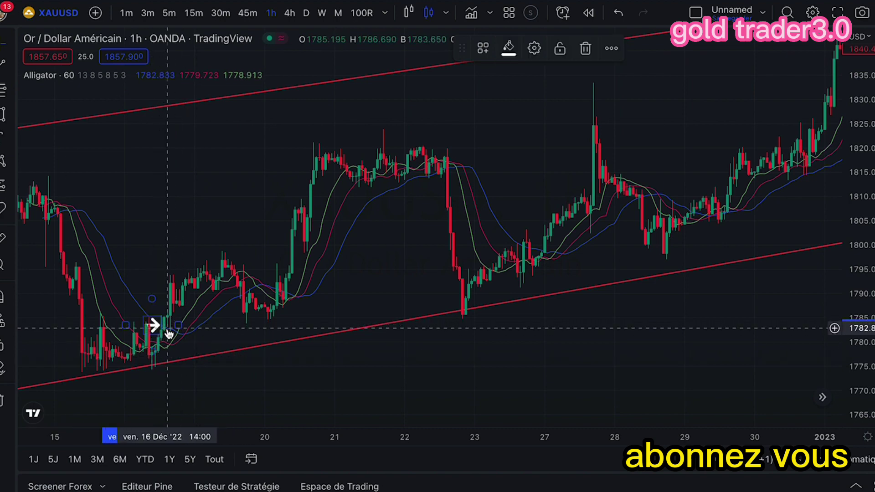
{"action": "mouse_move", "coordinate": [154, 324]}
{"action": "left_mouse_down"}
{"action": "mouse_move", "coordinate": [147, 321]}
{"action": "mouse_move", "coordinate": [137, 347]}
{"action": "mouse_move", "coordinate": [154, 316]}
{"action": "left_mouse_up"}
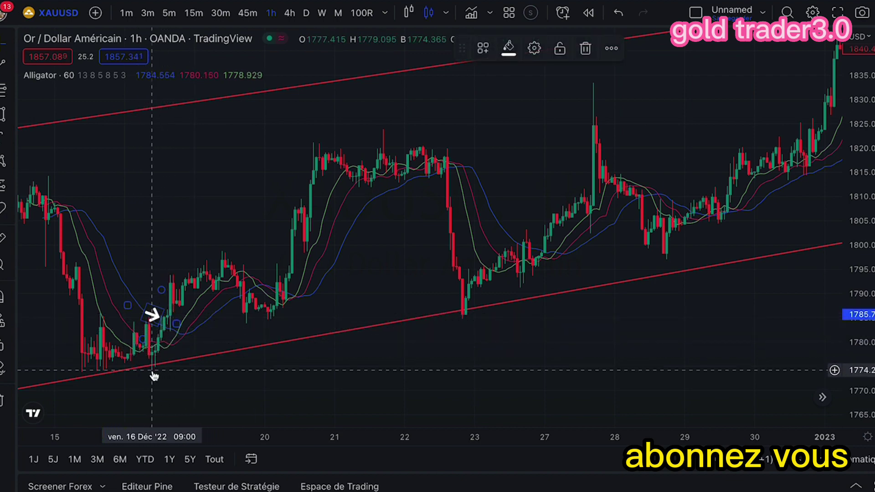
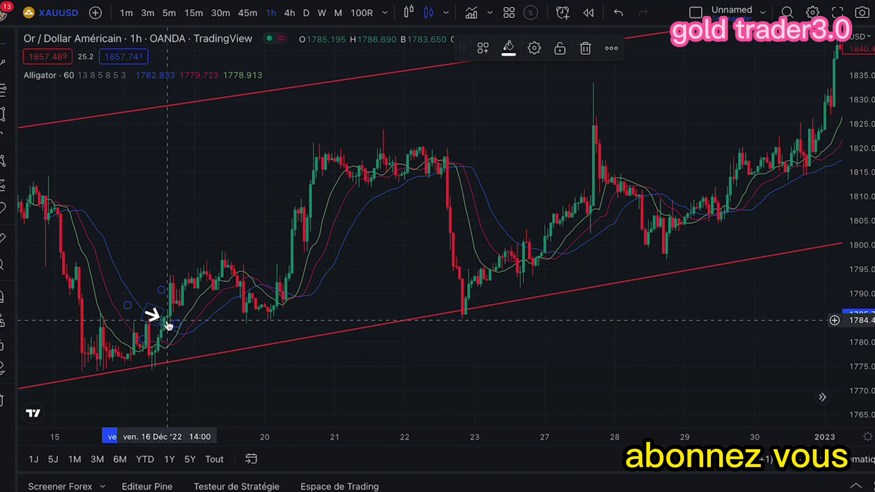
Step: Draw two horizontal lines at about 1795.3 and 1791.1, at the levels of the 15 Dec '22 pullback candles
{"action": "left_click_drag", "start_coordinate": [137, 245], "coordinate": [265, 267]}
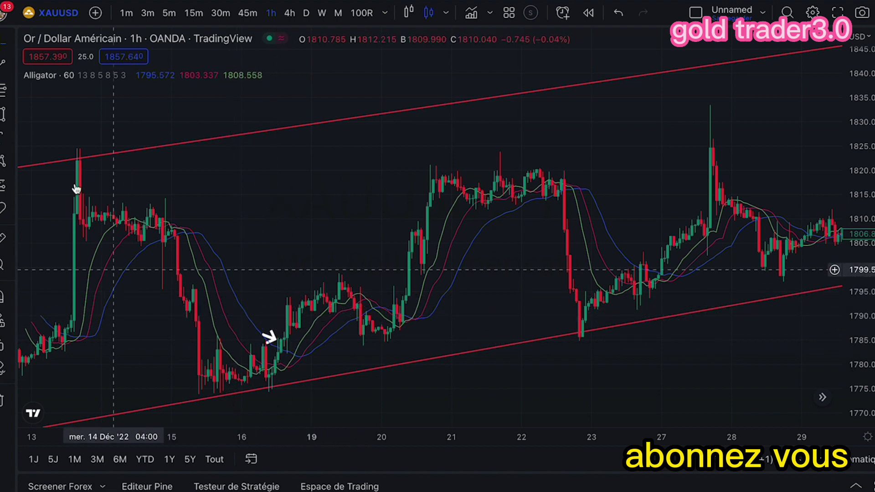
{"action": "left_click", "coordinate": [11, 74]}
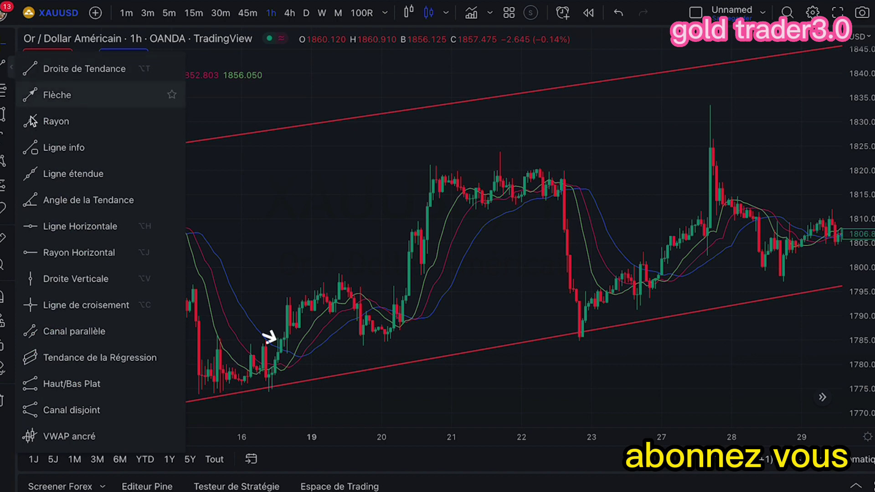
{"action": "left_click", "coordinate": [37, 232]}
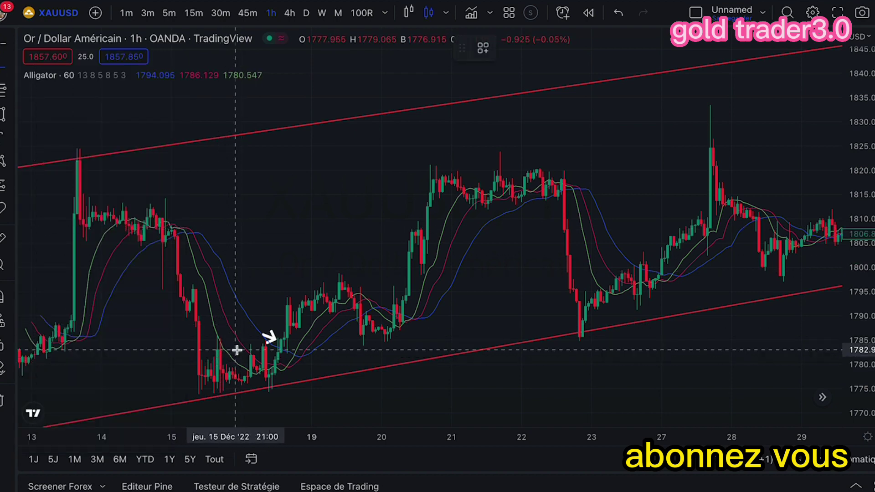
{"action": "left_click", "coordinate": [193, 290]}
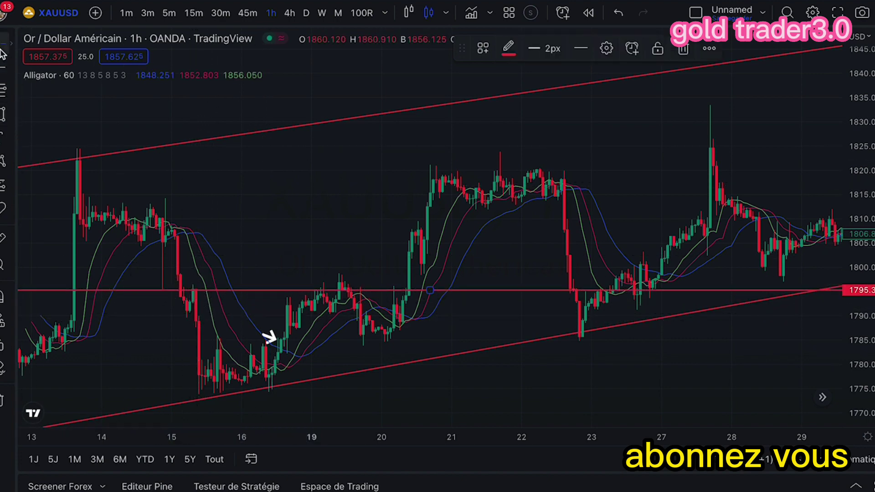
{"action": "left_click", "coordinate": [177, 227]}
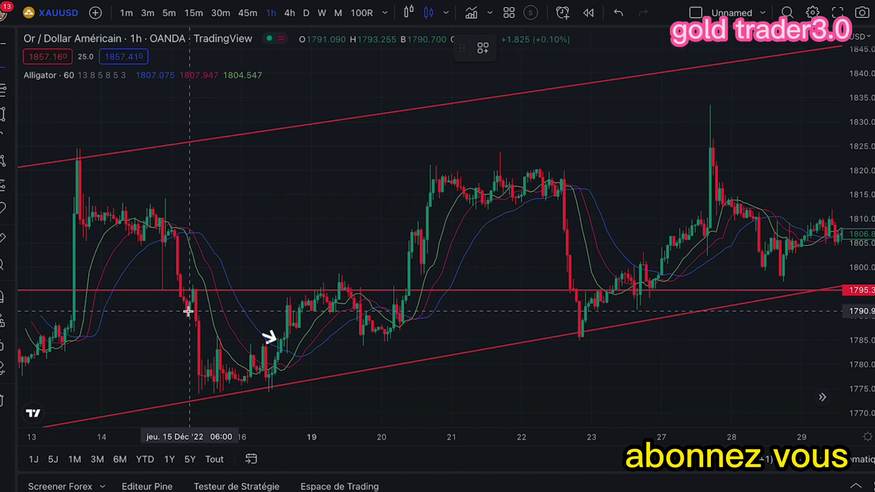
{"action": "key", "text": "alt+h"}
Step: Move the arrow icon onto the candle of 16 Dec '22 13:00 at about 1783.7
{"action": "left_click_drag", "start_coordinate": [306, 235], "coordinate": [308, 177]}
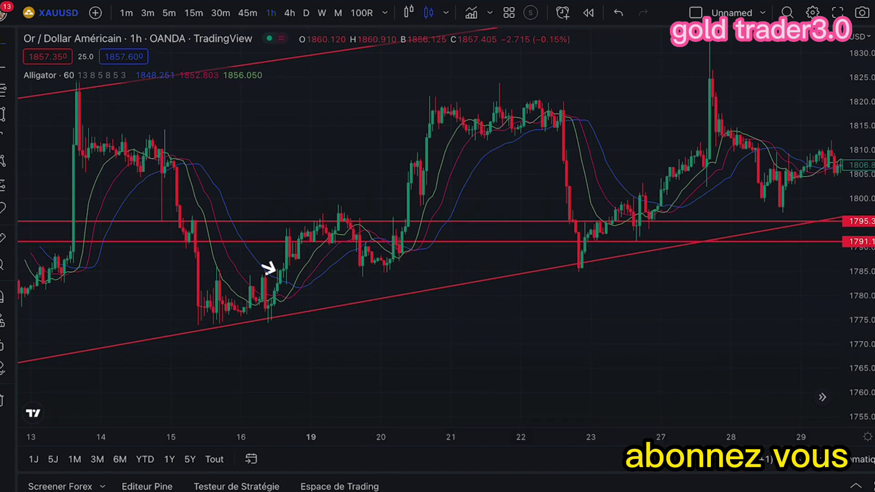
{"action": "left_click_drag", "start_coordinate": [864, 305], "coordinate": [864, 269]}
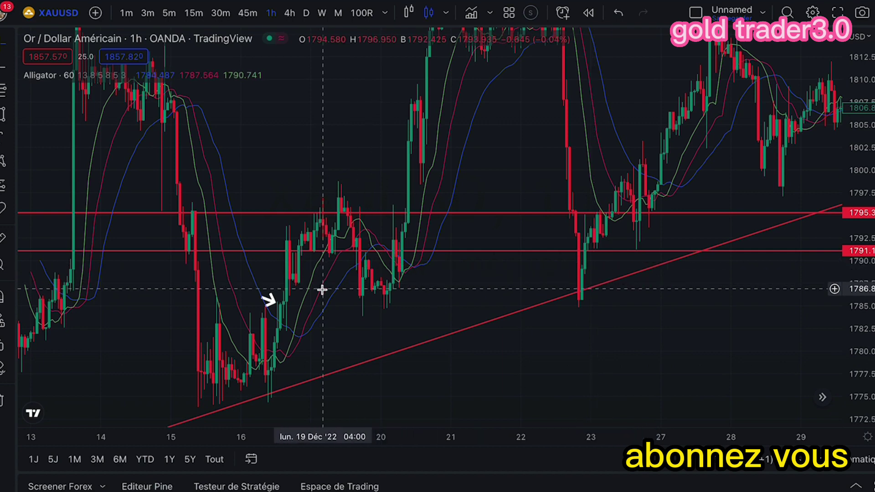
{"action": "left_click_drag", "start_coordinate": [269, 301], "coordinate": [269, 311]}
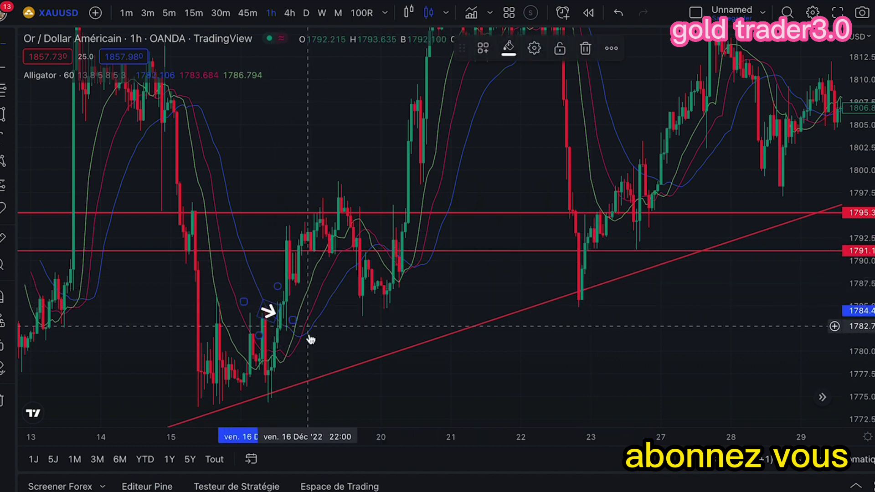
{"action": "mouse_move", "coordinate": [482, 398]}
{"action": "left_click", "coordinate": [422, 397]}
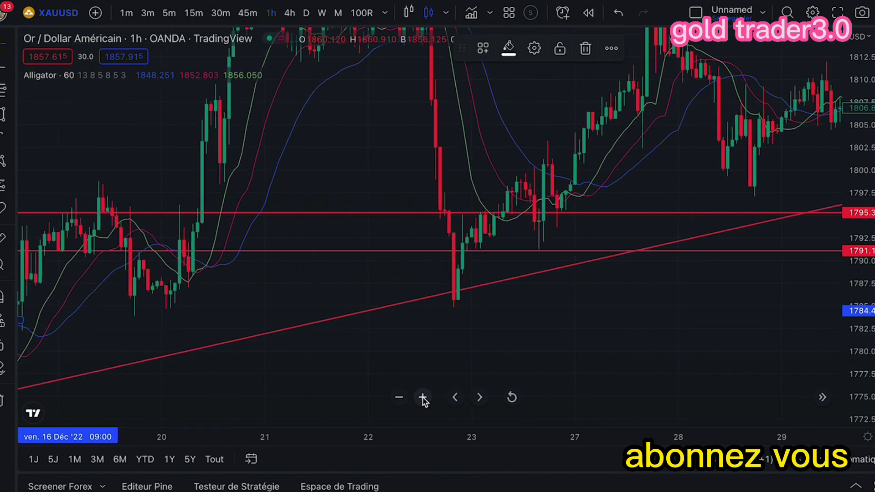
{"action": "left_click_drag", "start_coordinate": [195, 338], "coordinate": [623, 294]}
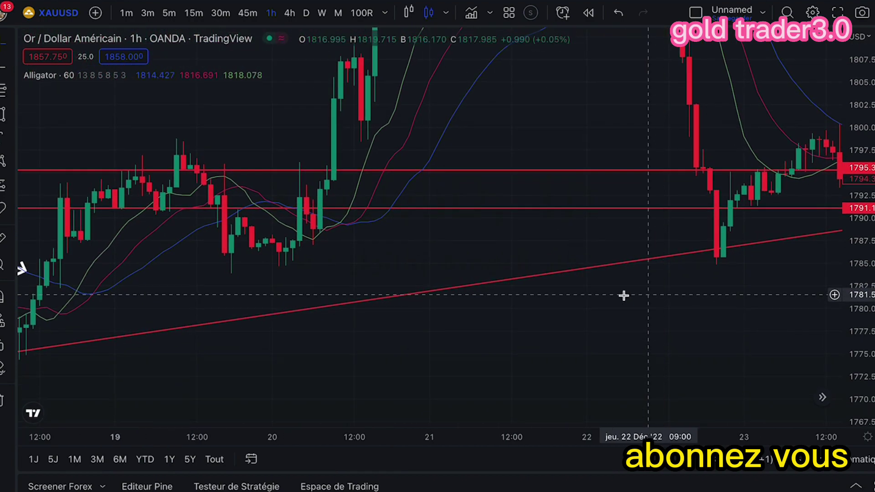
{"action": "left_click_drag", "start_coordinate": [146, 273], "coordinate": [405, 273]}
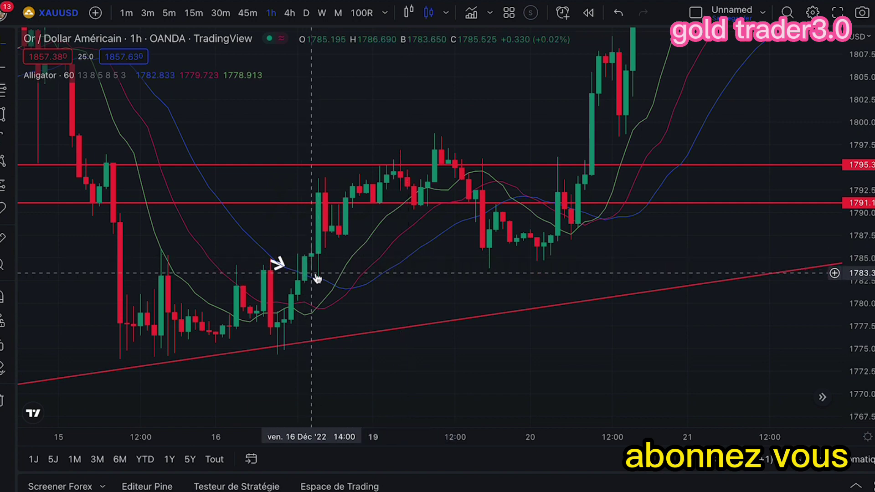
{"action": "left_click_drag", "start_coordinate": [279, 264], "coordinate": [307, 271]}
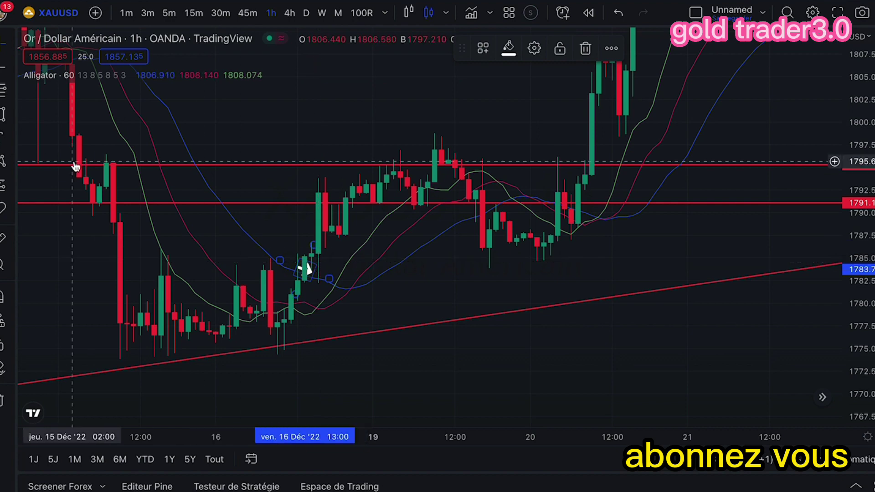
Step: Add the text label "entré" at size 40 and place it just below the arrow icon, at about 1784.1
{"action": "left_click", "coordinate": [270, 218]}
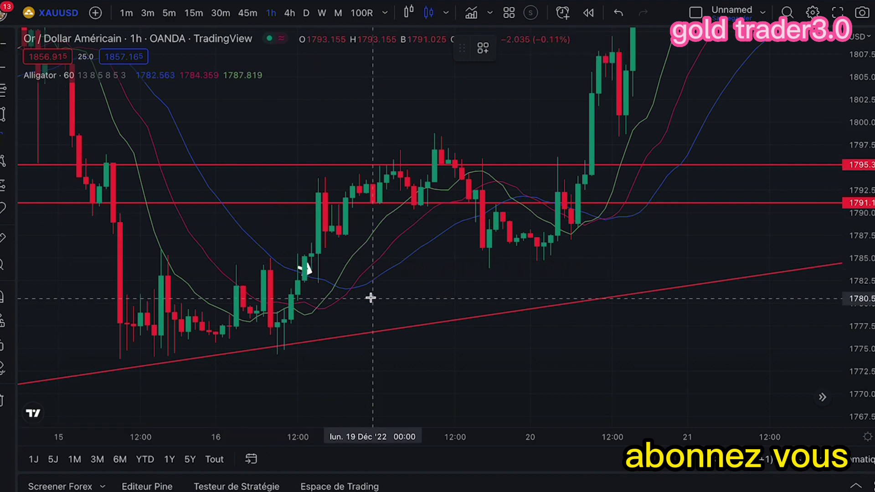
{"action": "left_click", "coordinate": [359, 279]}
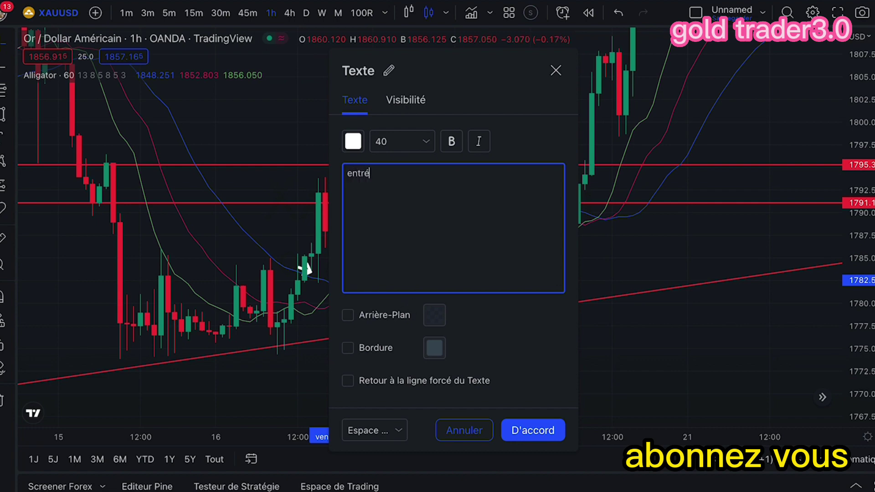
{"action": "left_click", "coordinate": [528, 445]}
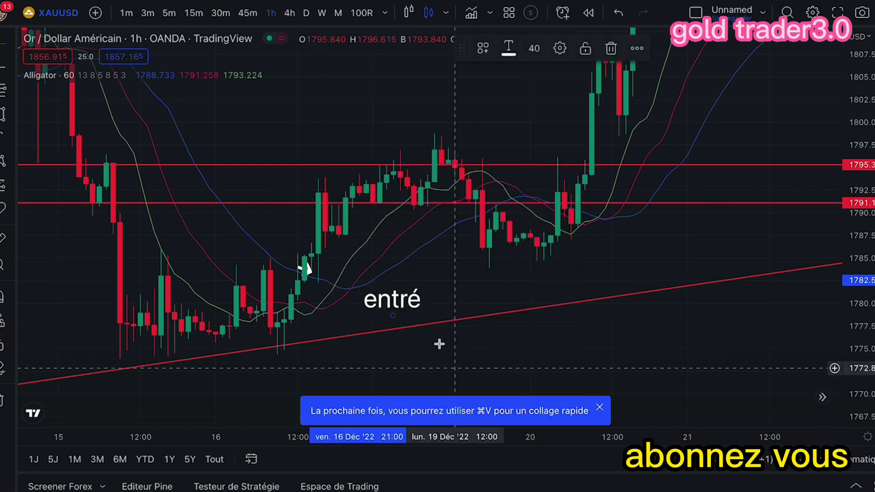
{"action": "left_click", "coordinate": [371, 301]}
{"action": "left_click_drag", "start_coordinate": [371, 301], "coordinate": [330, 287]}
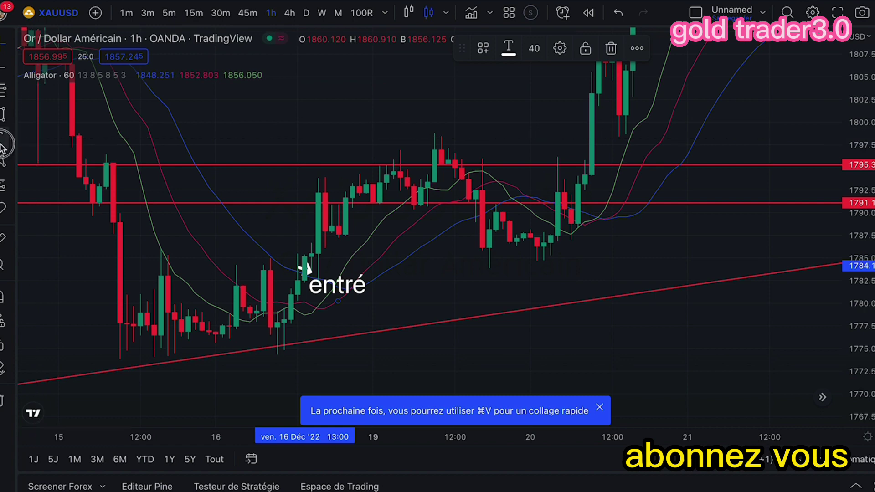
Step: Add the text label "tp1" at size 40 and place it at the 1791.1 line above the entry, at about 1794.5
{"action": "left_click", "coordinate": [444, 236]}
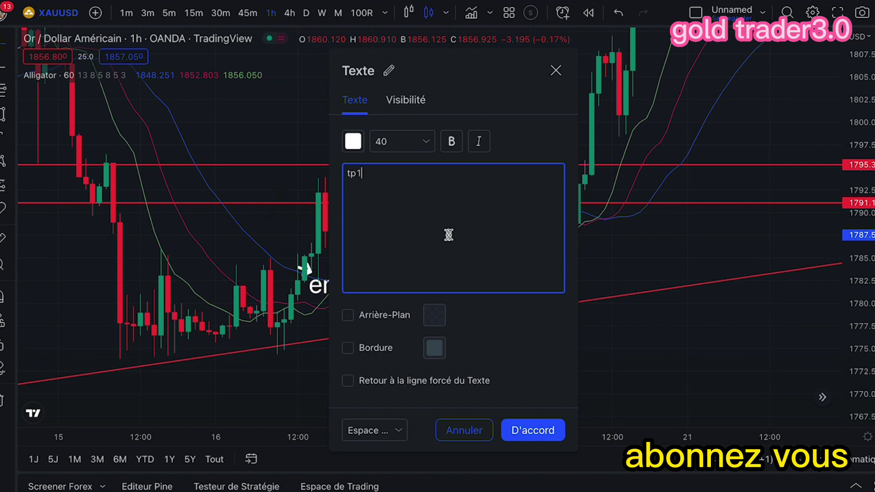
{"action": "left_click", "coordinate": [535, 429]}
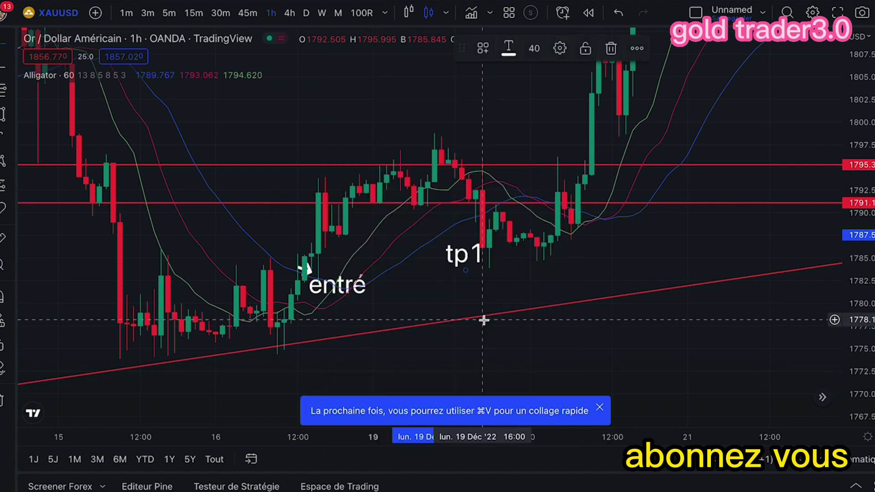
{"action": "left_click_drag", "start_coordinate": [458, 264], "coordinate": [328, 206]}
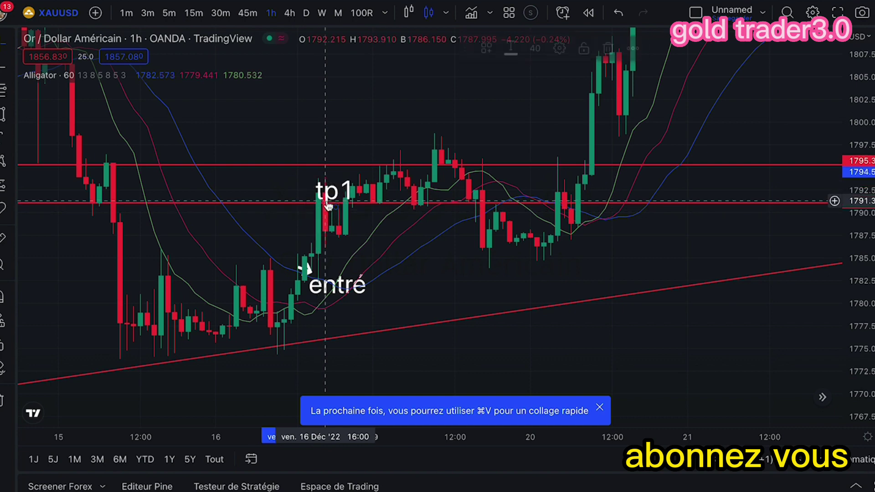
Step: Place a thumbs-up icon on the rising candles of 20 Dec '22 at about 1792.9, between the two existing horizontal lines
{"action": "left_click_drag", "start_coordinate": [564, 132], "coordinate": [637, 188]}
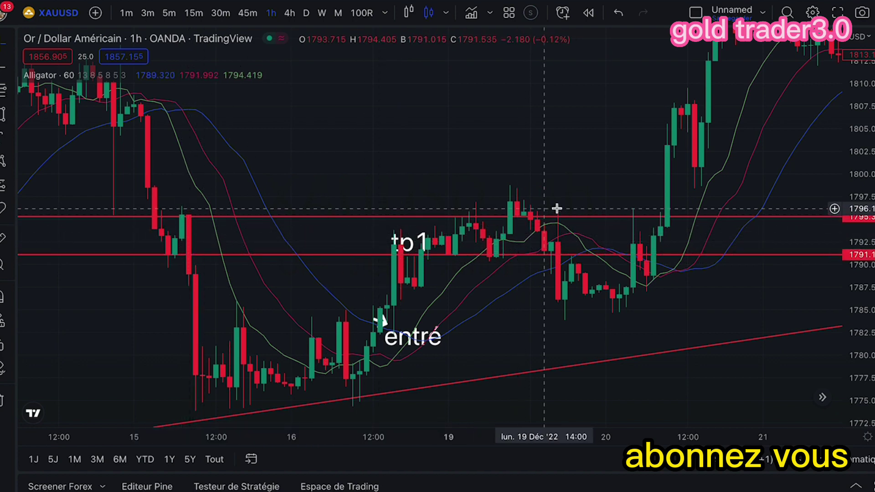
{"action": "left_click_drag", "start_coordinate": [617, 185], "coordinate": [342, 207]}
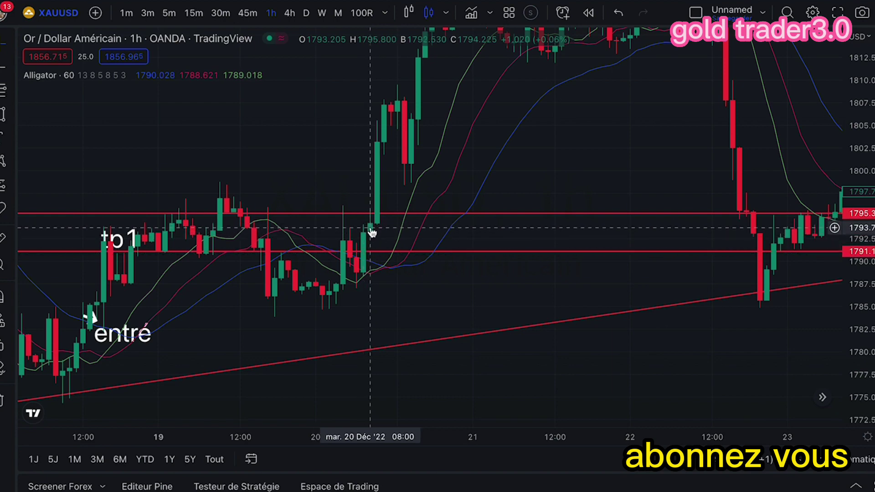
{"action": "left_click", "coordinate": [9, 211]}
{"action": "left_click", "coordinate": [31, 188]}
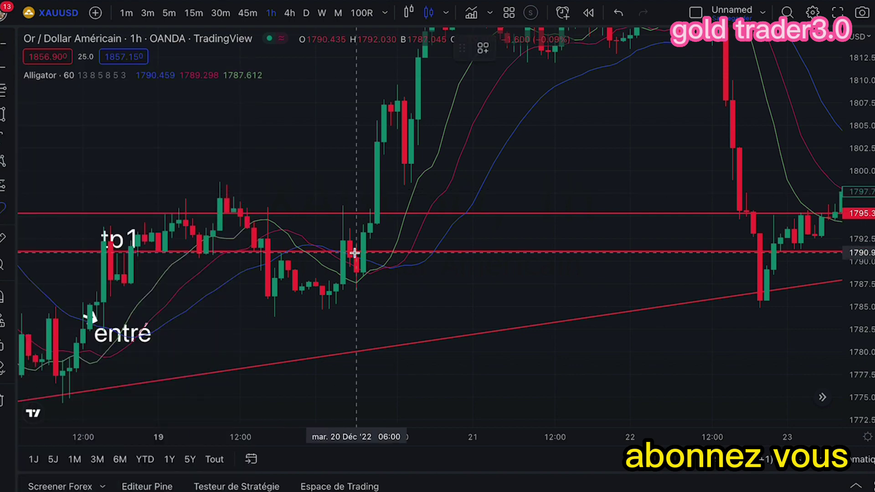
{"action": "left_click", "coordinate": [377, 235]}
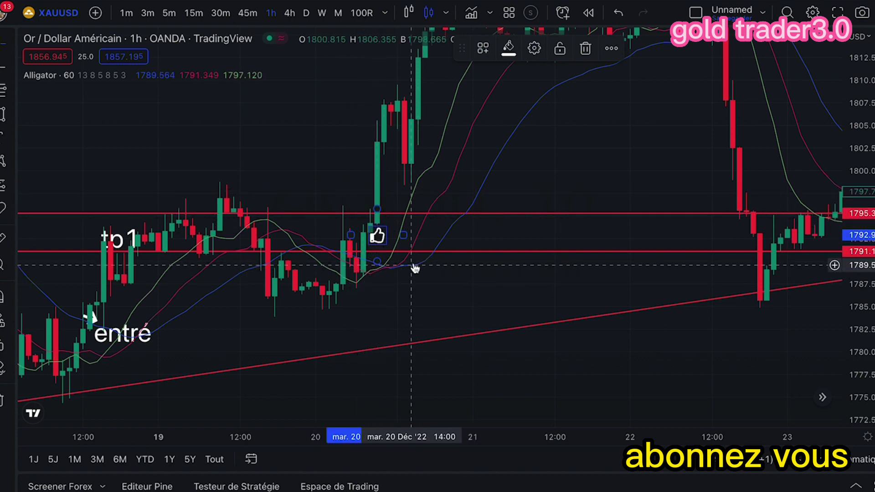
Step: Draw two horizontal lines at about 1807.6 and 1805.3, at the levels of the 14 Dec '22 candles
{"action": "left_click_drag", "start_coordinate": [485, 153], "coordinate": [404, 270]}
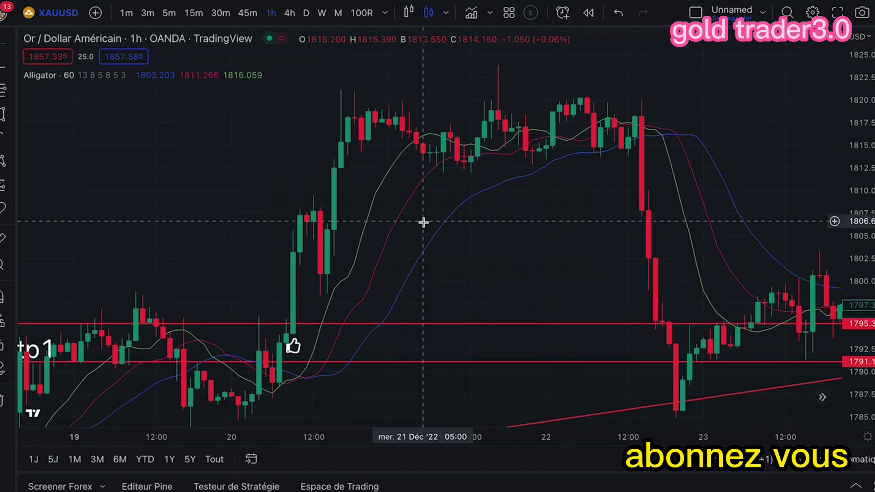
{"action": "mouse_move", "coordinate": [416, 401]}
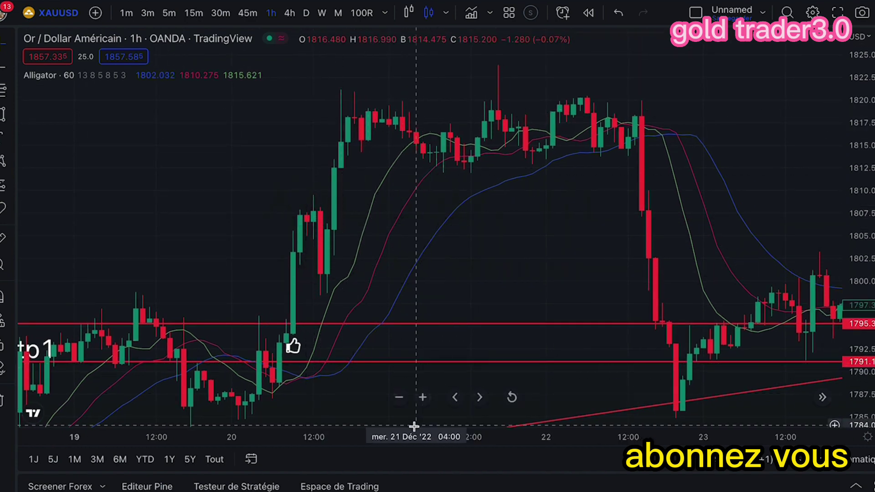
{"action": "left_click", "coordinate": [399, 399]}
{"action": "left_click", "coordinate": [399, 399]}
{"action": "left_click_drag", "start_coordinate": [586, 211], "coordinate": [393, 222]}
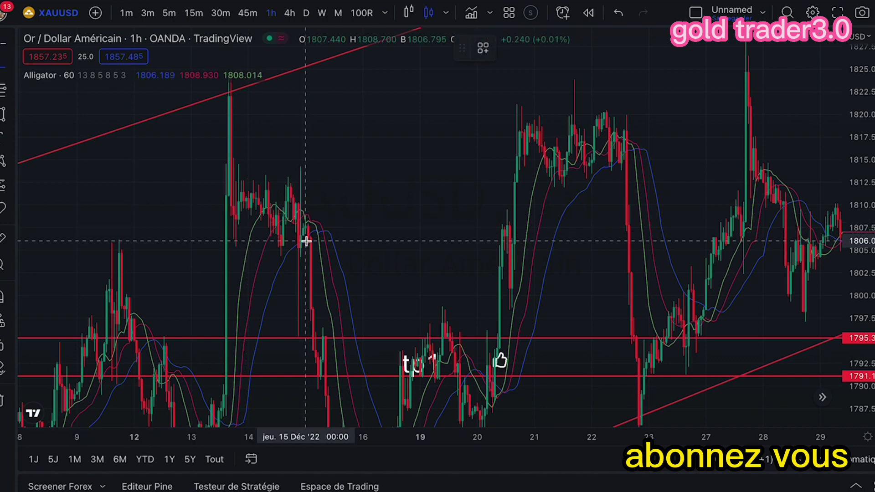
{"action": "left_click", "coordinate": [304, 226]}
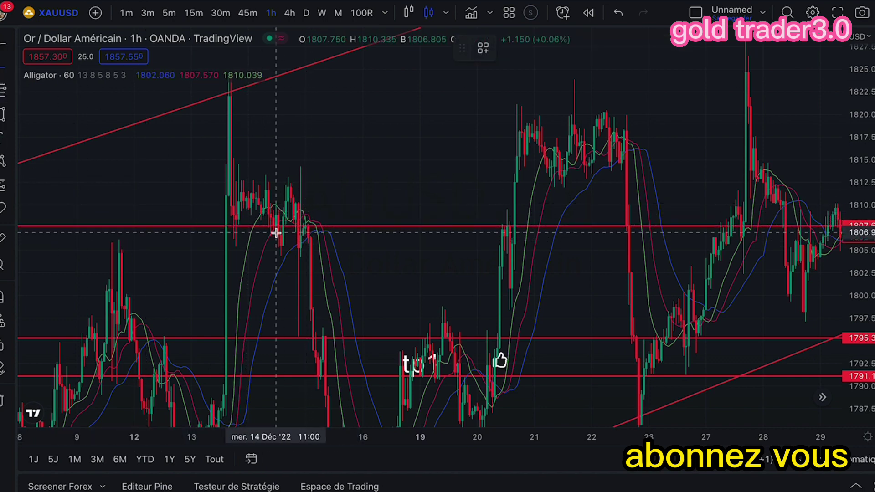
{"action": "left_click", "coordinate": [296, 246]}
{"action": "left_click", "coordinate": [298, 246]}
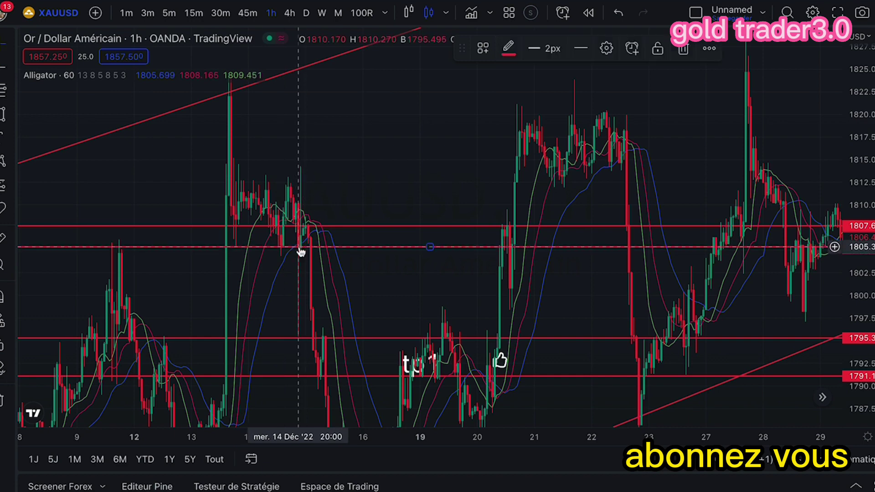
Step: Draw an arrow from the thumbs-up icon at about 1792.1 up to about 1806.6, between the two new horizontal lines
{"action": "left_click_drag", "start_coordinate": [448, 272], "coordinate": [287, 264]}
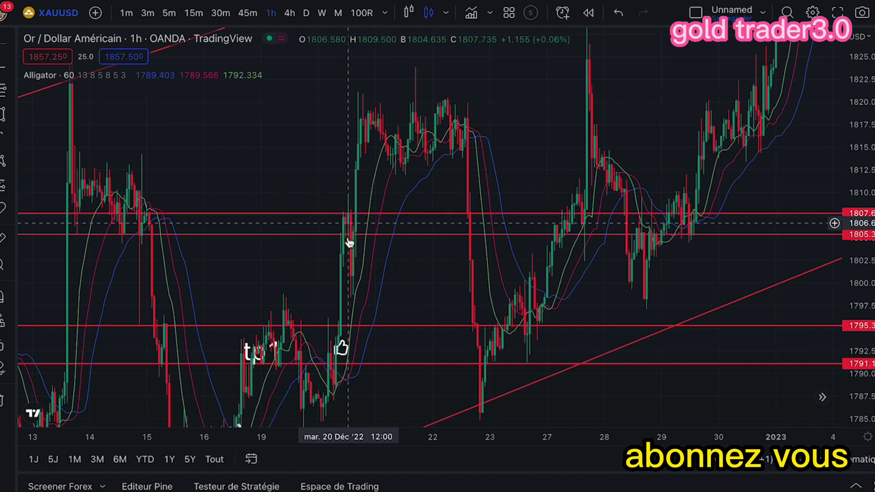
{"action": "left_click", "coordinate": [10, 69]}
{"action": "left_click", "coordinate": [38, 96]}
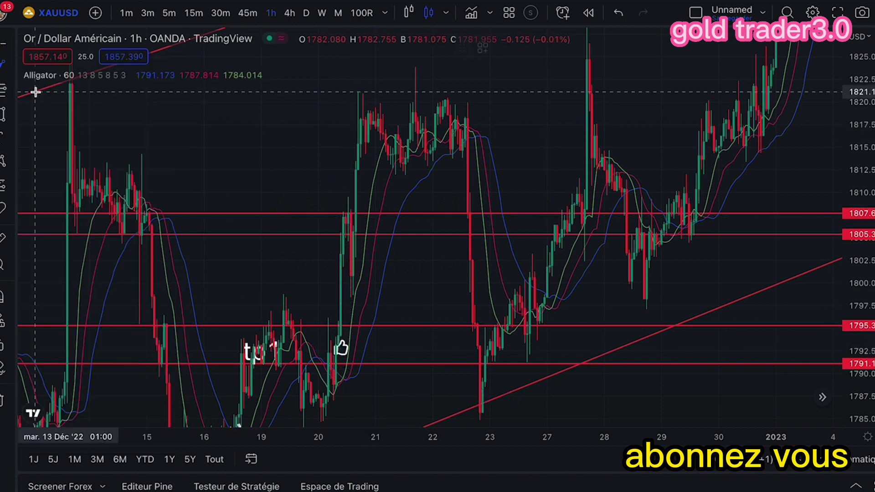
{"action": "left_click", "coordinate": [341, 354]}
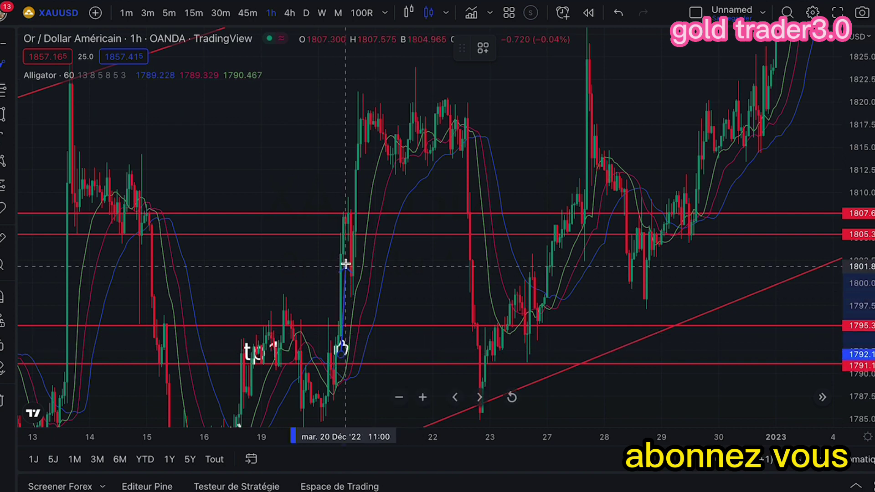
{"action": "left_click", "coordinate": [347, 224]}
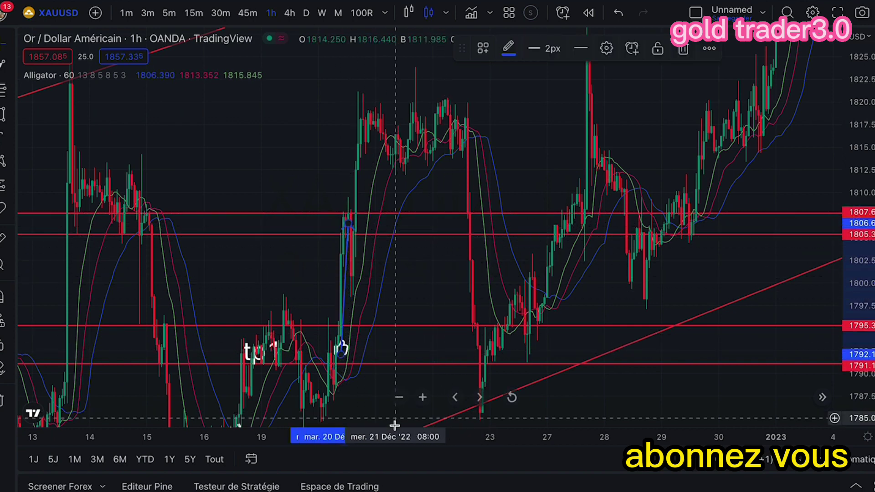
Step: Place a second thumbs-up icon on the 20 Dec '22 rally candle at about 1808.1, just above the 1807.6 line
{"action": "left_click", "coordinate": [422, 398]}
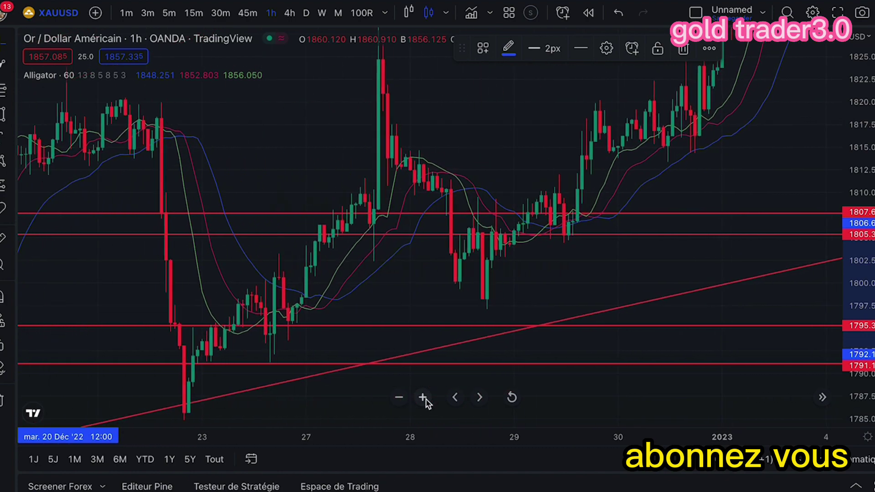
{"action": "left_click", "coordinate": [236, 309]}
{"action": "left_click_drag", "start_coordinate": [236, 309], "coordinate": [581, 306]}
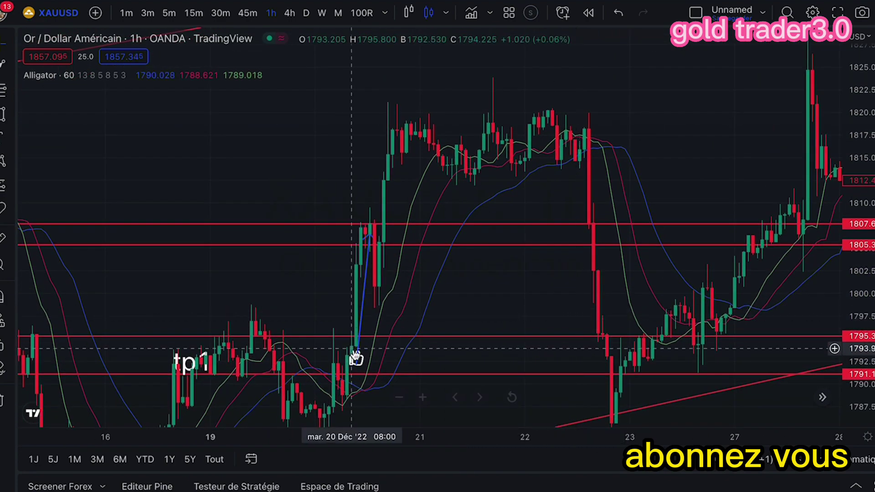
{"action": "mouse_move", "coordinate": [440, 299]}
{"action": "left_mouse_down"}
{"action": "mouse_move", "coordinate": [533, 305]}
{"action": "mouse_move", "coordinate": [532, 330]}
{"action": "left_mouse_up"}
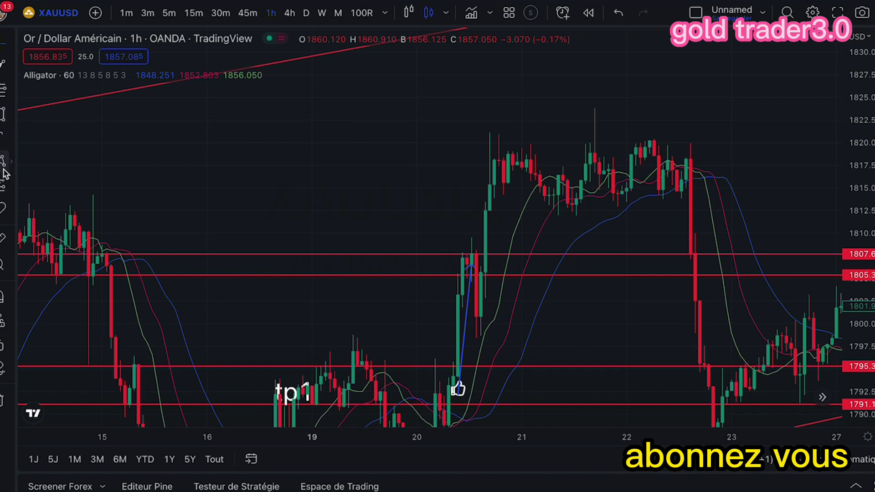
{"action": "left_click", "coordinate": [12, 213]}
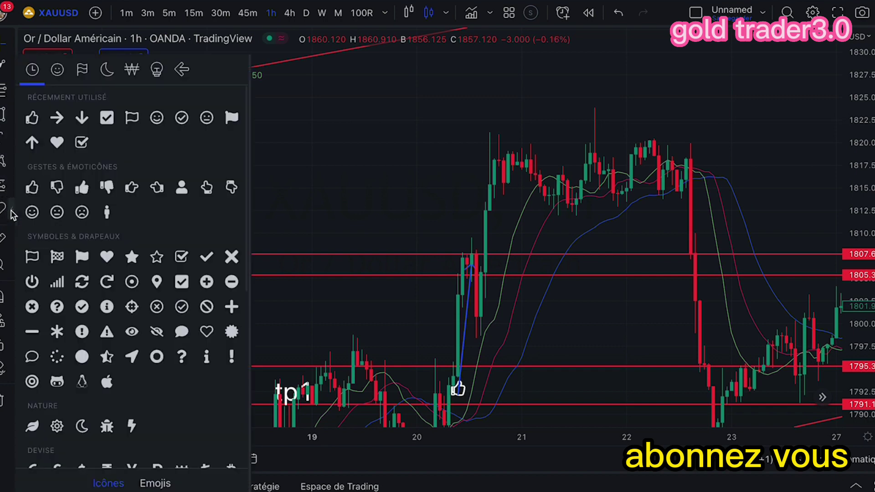
{"action": "left_click", "coordinate": [32, 187]}
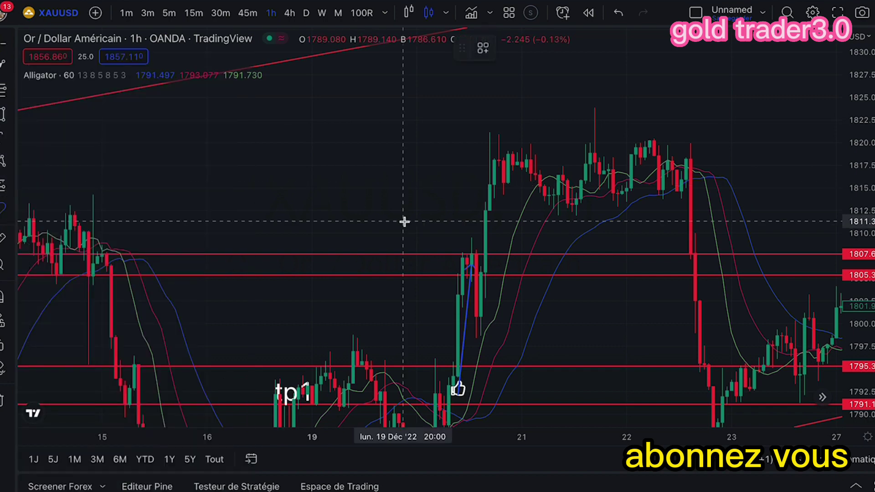
{"action": "left_click", "coordinate": [485, 251]}
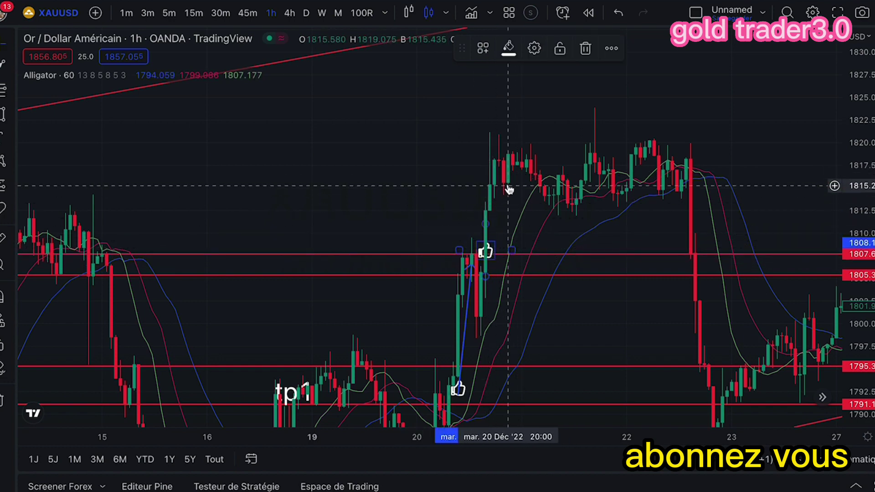
Step: Draw two horizontal lines at the 13 Dec '22 peak, one at about 1824.5 and one adjusted to about 1821.9
{"action": "left_click_drag", "start_coordinate": [410, 213], "coordinate": [553, 247]}
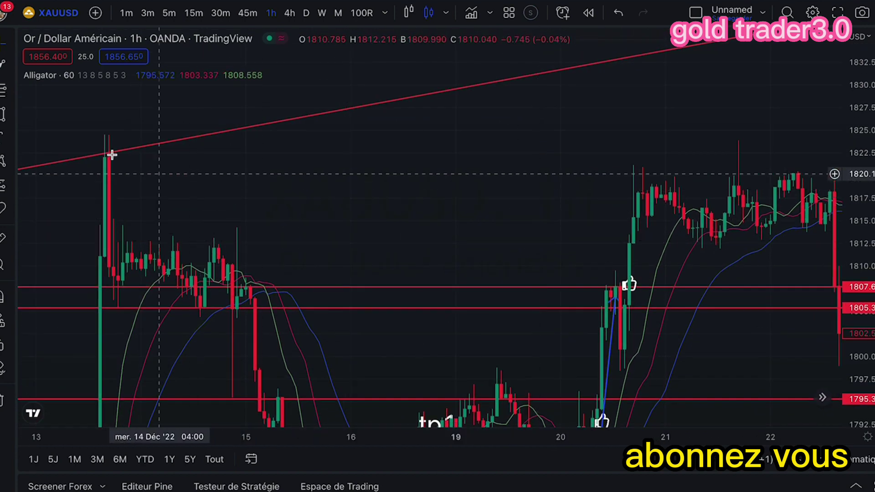
{"action": "left_click", "coordinate": [12, 68]}
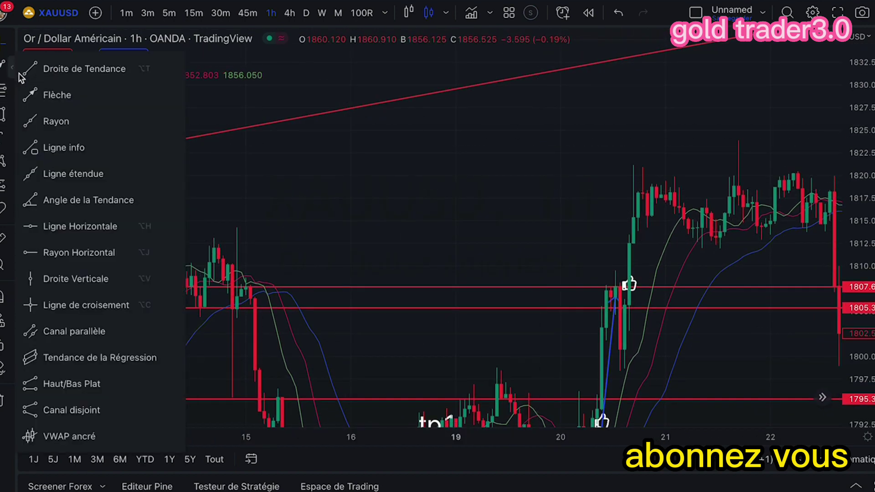
{"action": "left_click", "coordinate": [40, 234]}
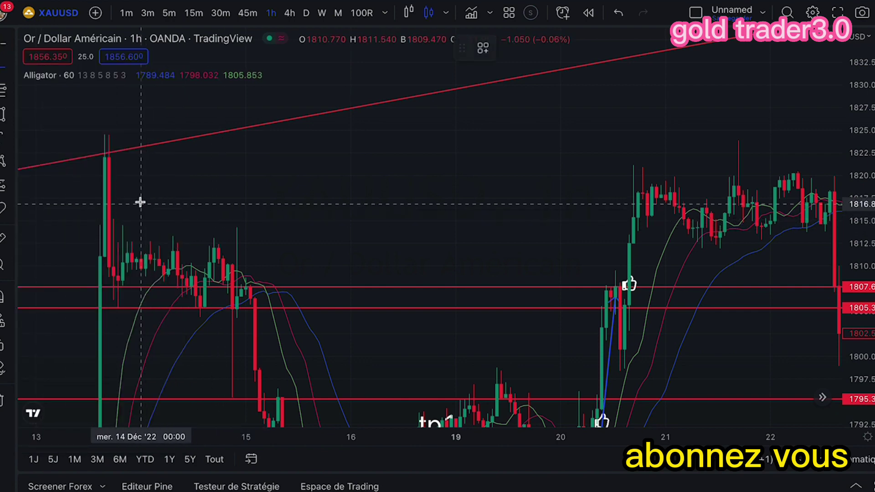
{"action": "left_click", "coordinate": [99, 164]}
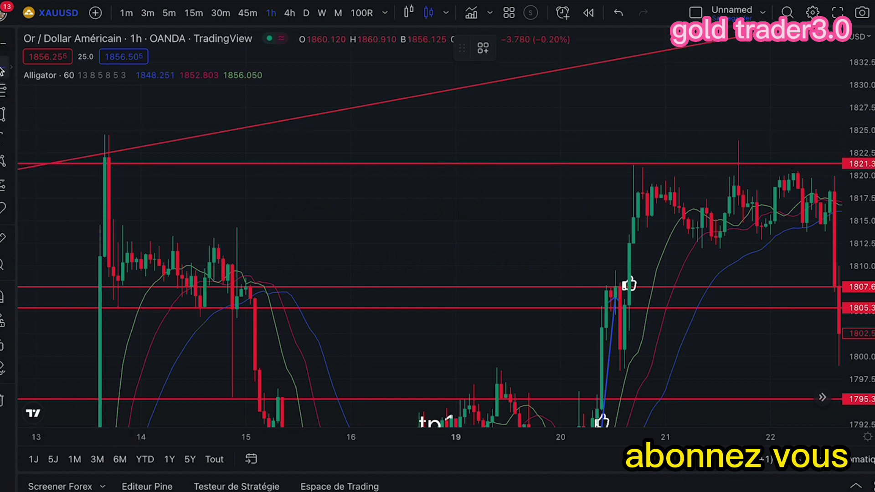
{"action": "left_click", "coordinate": [103, 135]}
{"action": "left_click", "coordinate": [114, 164]}
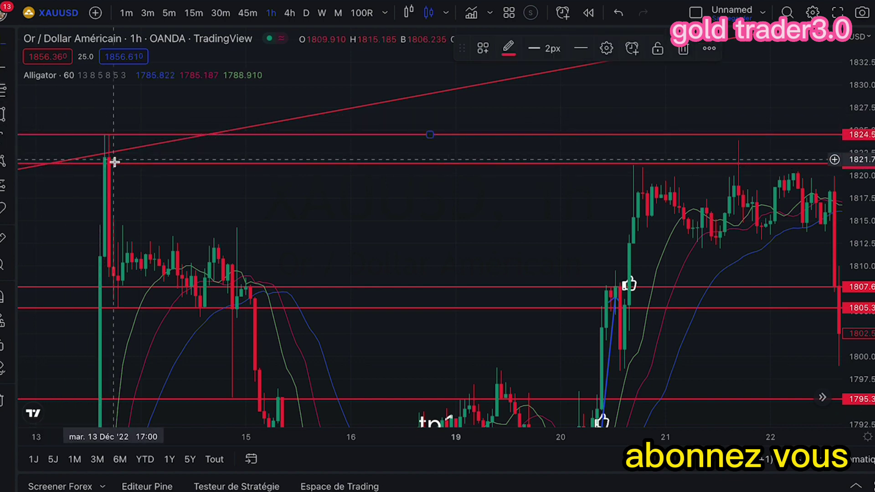
{"action": "left_click_drag", "start_coordinate": [117, 160], "coordinate": [119, 157]}
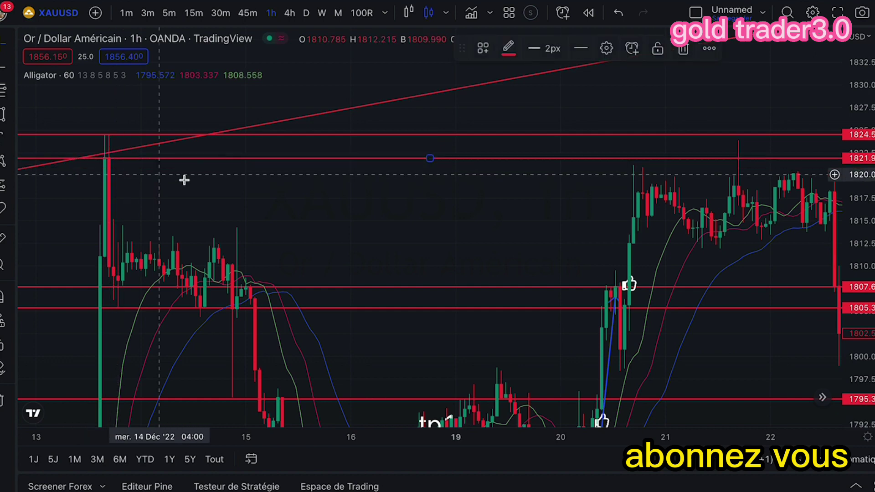
Step: Draw an arrow from the second thumbs-up icon at about 1806.8 up to the 1821.9 line at the 21 Dec '22 high
{"action": "left_click_drag", "start_coordinate": [599, 238], "coordinate": [377, 210]}
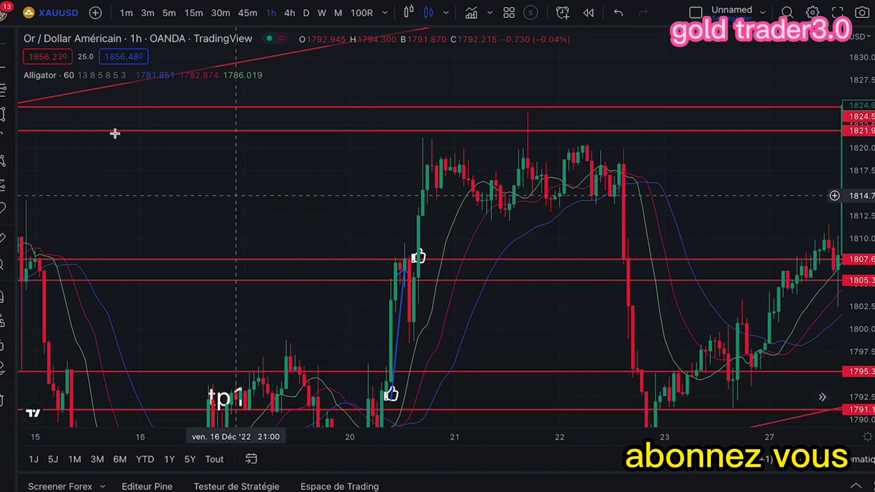
{"action": "left_click", "coordinate": [12, 69]}
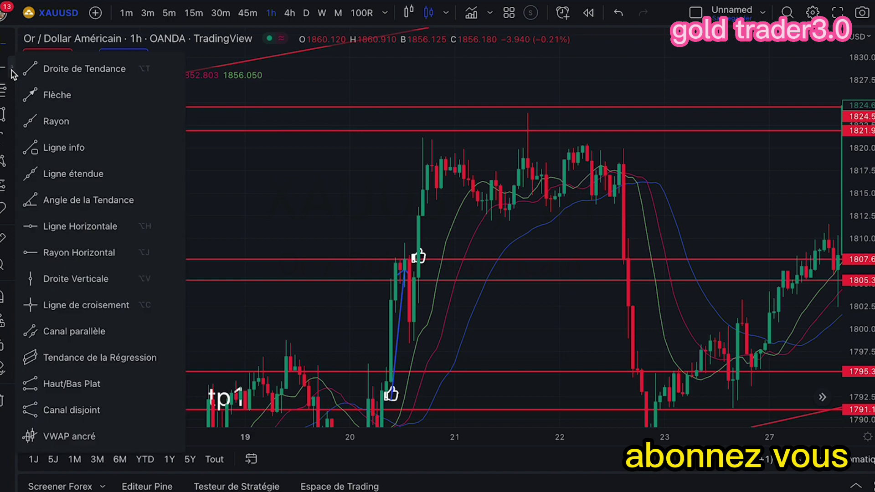
{"action": "left_click", "coordinate": [54, 117]}
{"action": "left_click", "coordinate": [423, 264]}
{"action": "left_click", "coordinate": [532, 131]}
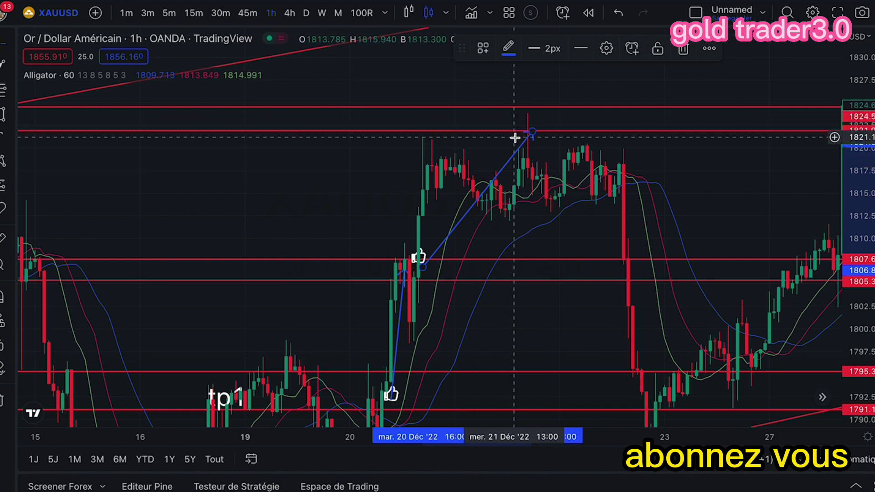
Step: Draw an arrow from the entry at about 1783.6 to about 1795.9, and shift the first thumbs-up arrow's tip just below the 1805.3 line
{"action": "left_click_drag", "start_coordinate": [396, 186], "coordinate": [424, 117]}
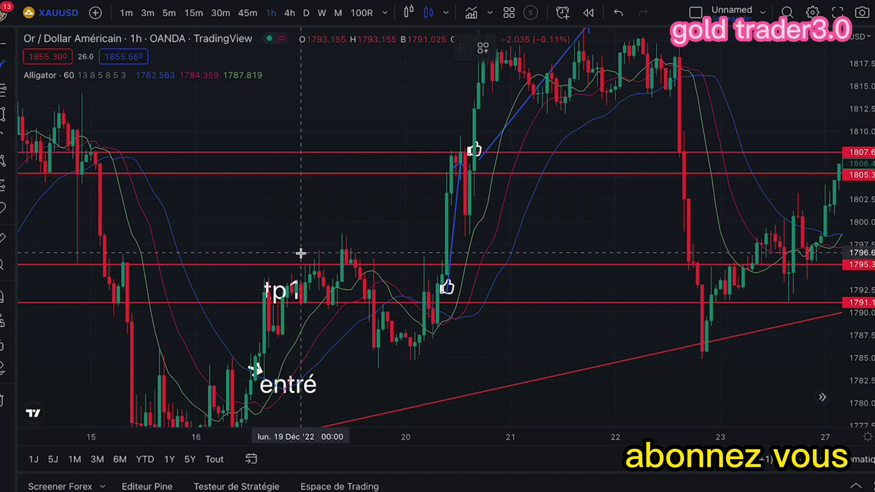
{"action": "left_click", "coordinate": [355, 260]}
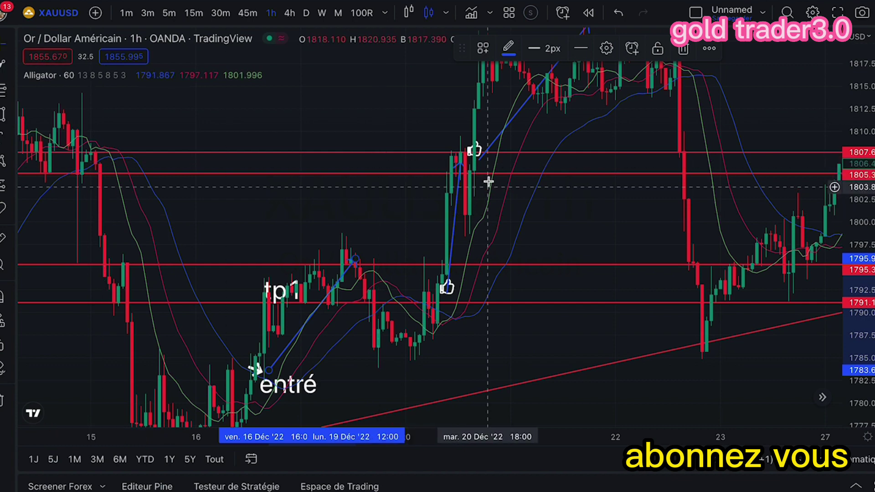
{"action": "left_click", "coordinate": [462, 166]}
{"action": "left_click_drag", "start_coordinate": [461, 167], "coordinate": [478, 183]}
{"action": "left_click_drag", "start_coordinate": [595, 141], "coordinate": [494, 235]}
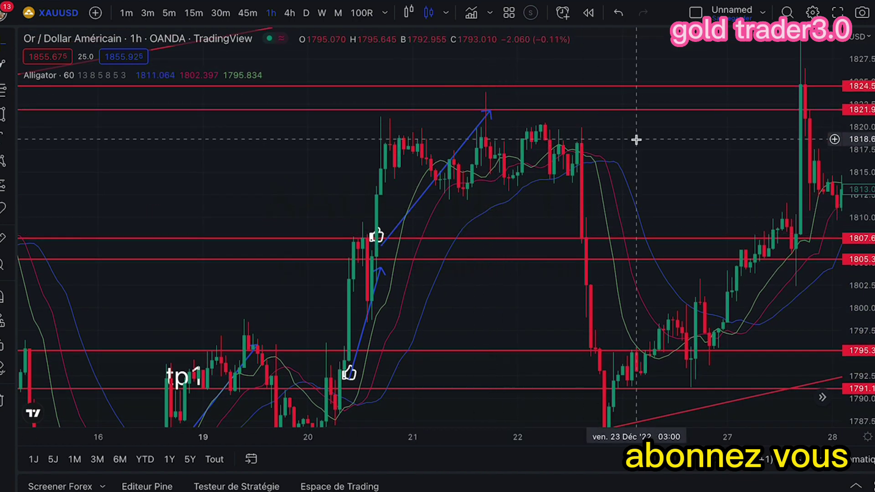
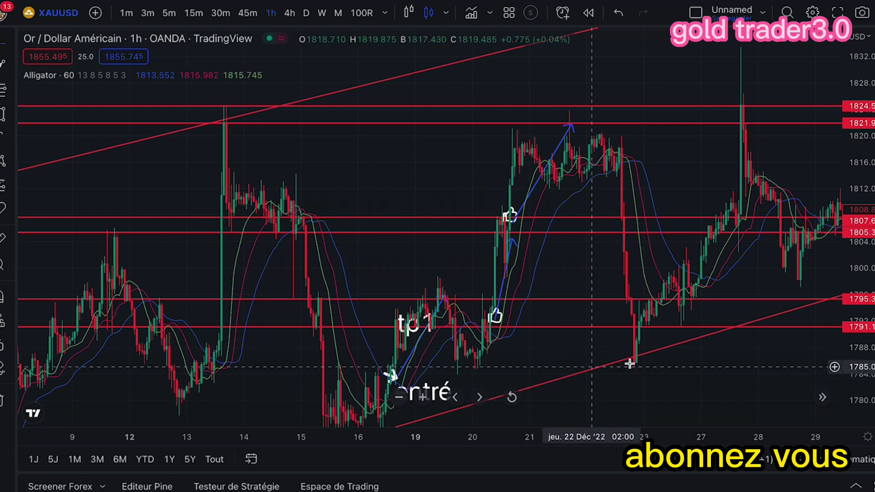
{"action": "left_click_drag", "start_coordinate": [658, 371], "coordinate": [610, 317]}
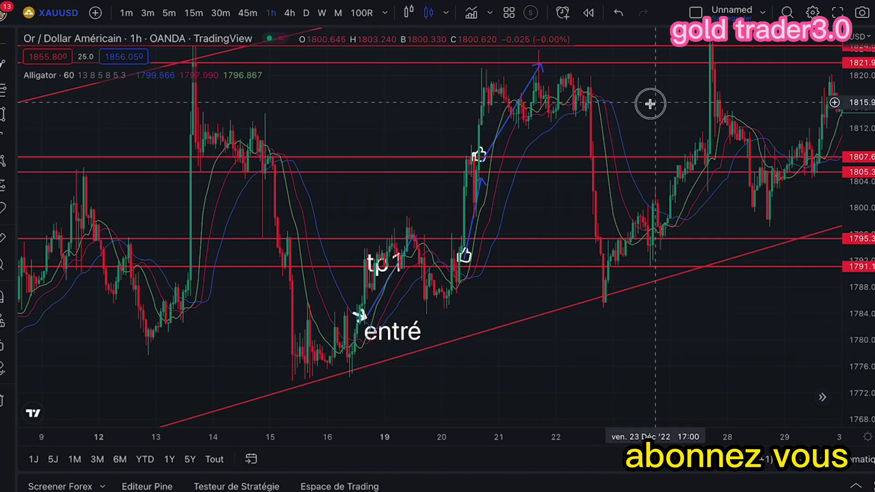
{"action": "left_click_drag", "start_coordinate": [651, 102], "coordinate": [380, 145]}
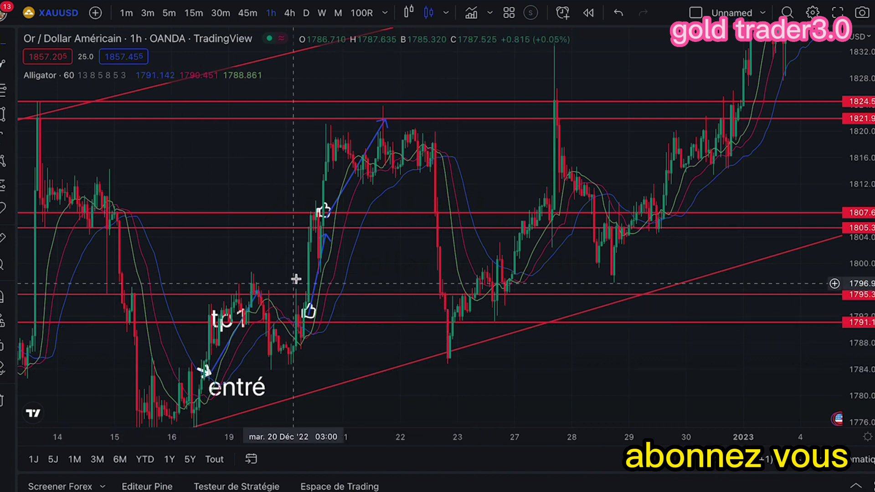
{"action": "left_click_drag", "start_coordinate": [490, 179], "coordinate": [426, 190]}
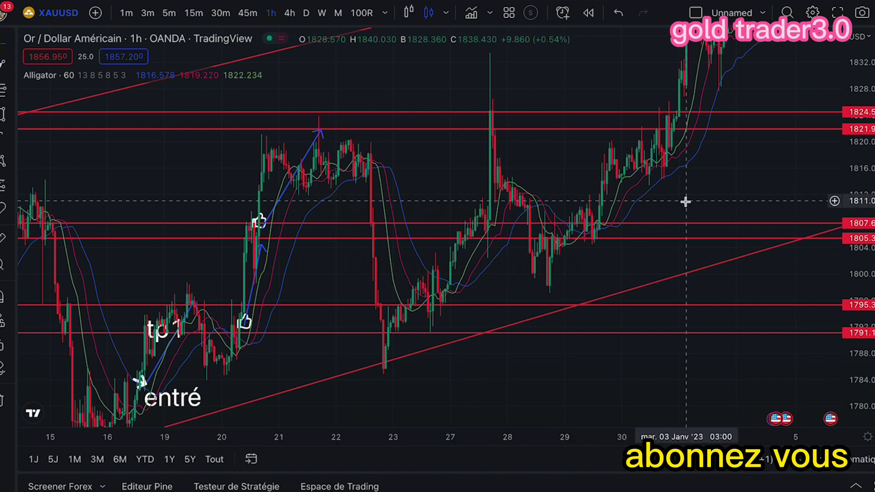
Step: Place a thumbs-up icon on the 27 Dec '22 rally candle at about 1799.4
{"action": "scroll", "coordinate": [523, 184], "scroll_direction": "right", "scroll_amount": 3}
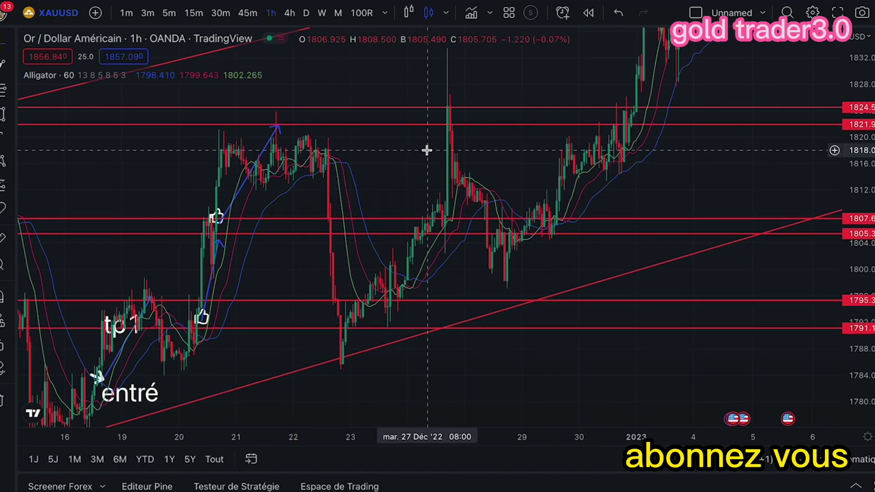
{"action": "left_click_drag", "start_coordinate": [387, 164], "coordinate": [371, 170]}
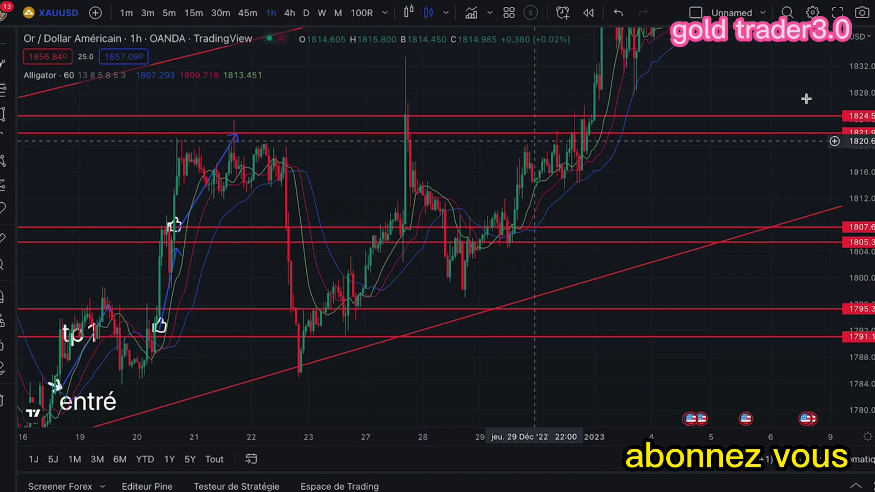
{"action": "left_click_drag", "start_coordinate": [868, 84], "coordinate": [868, 118]}
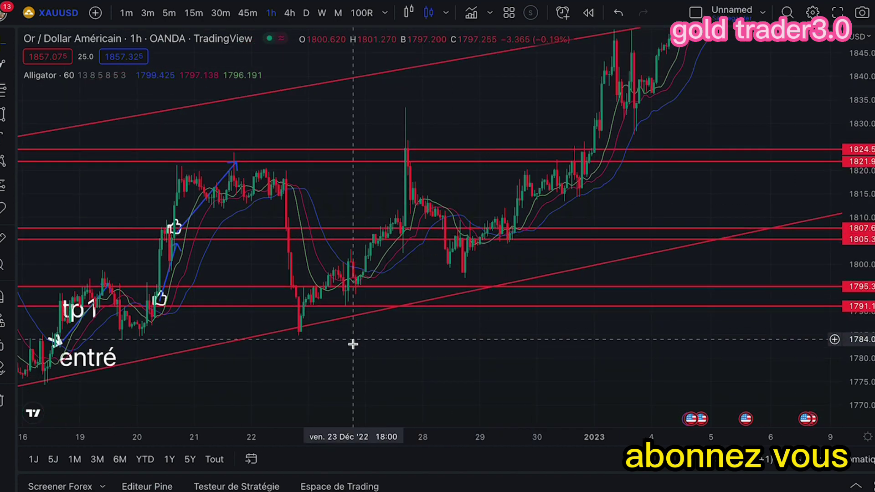
{"action": "left_click_drag", "start_coordinate": [372, 360], "coordinate": [404, 361]}
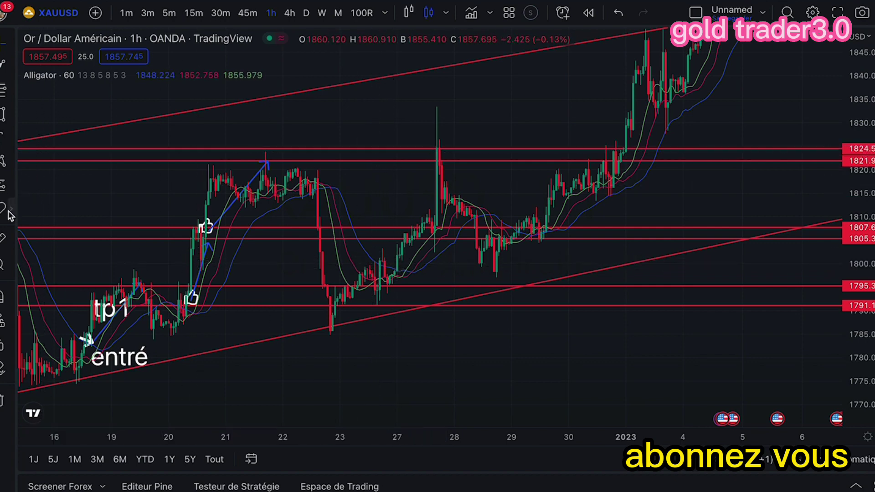
{"action": "left_click", "coordinate": [11, 213]}
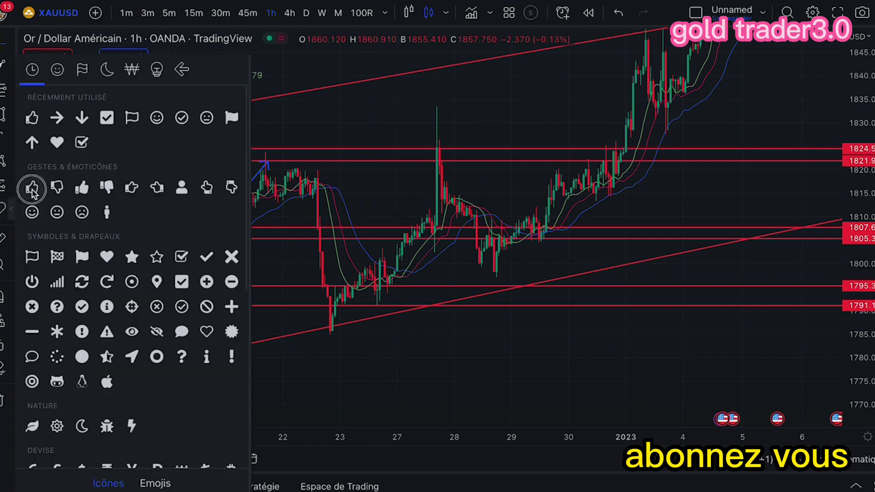
{"action": "left_click", "coordinate": [32, 189]}
{"action": "left_click", "coordinate": [403, 267]}
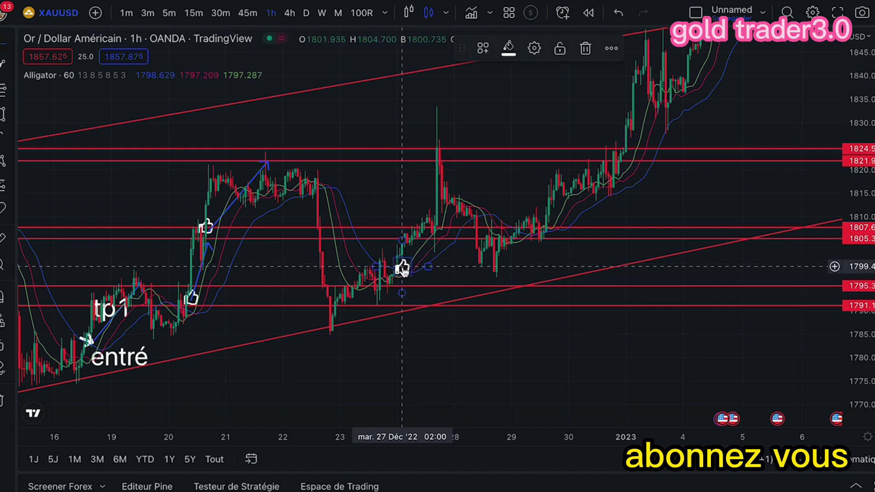
{"action": "left_click_drag", "start_coordinate": [458, 267], "coordinate": [381, 307]}
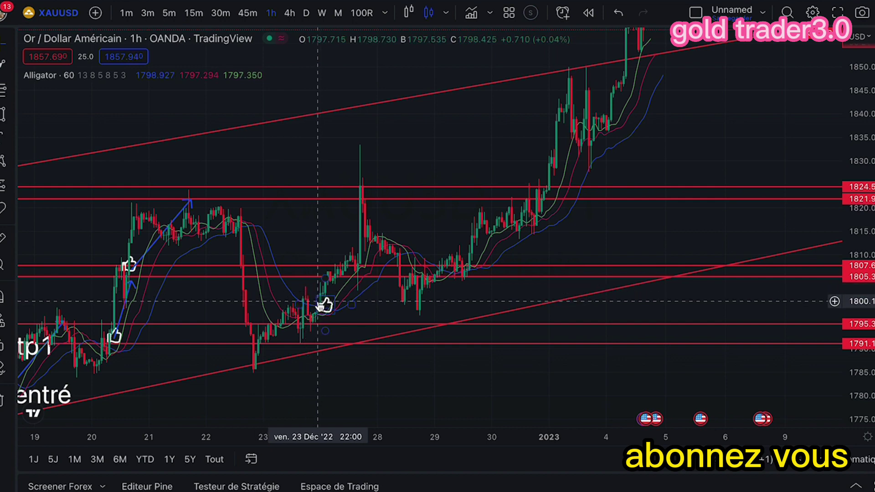
Step: Delete the horizontal lines at 1805.3 and 1807.6
{"action": "left_click", "coordinate": [296, 277]}
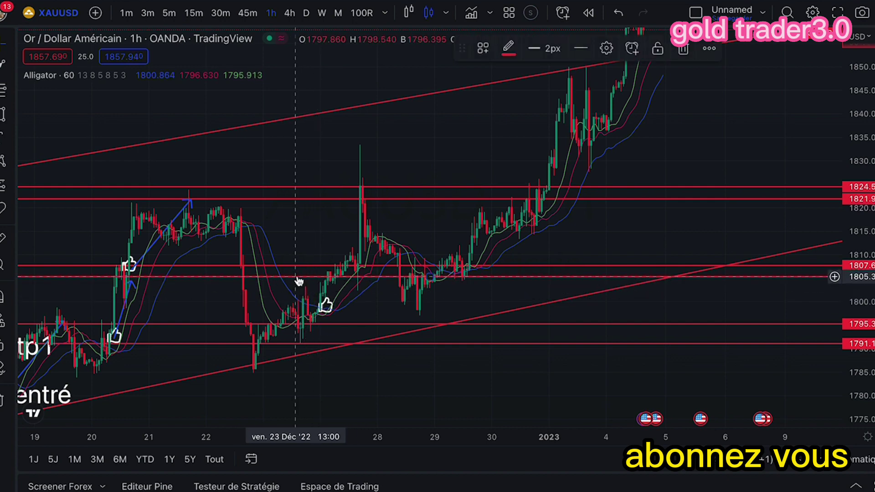
{"action": "left_click", "coordinate": [683, 50]}
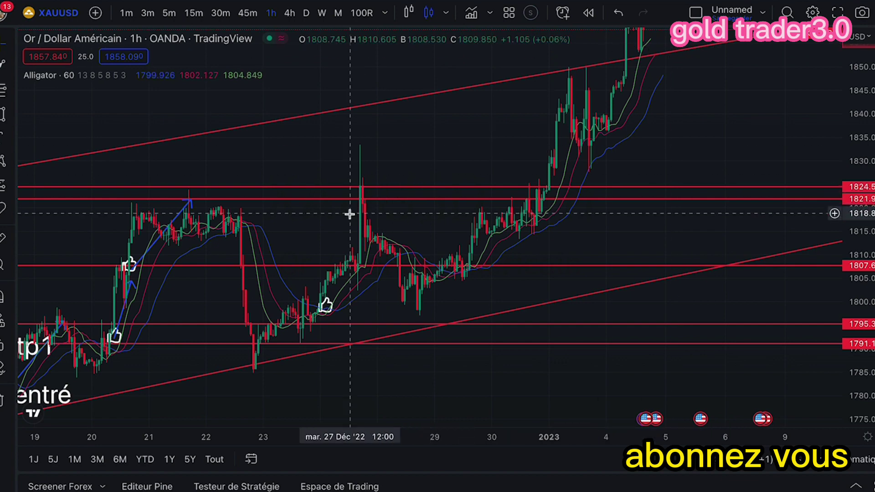
{"action": "left_click", "coordinate": [317, 266]}
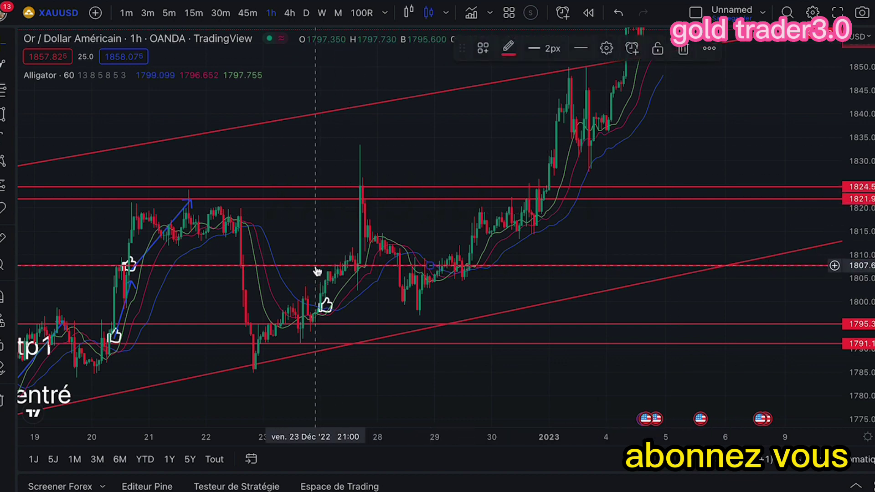
{"action": "left_click", "coordinate": [683, 51]}
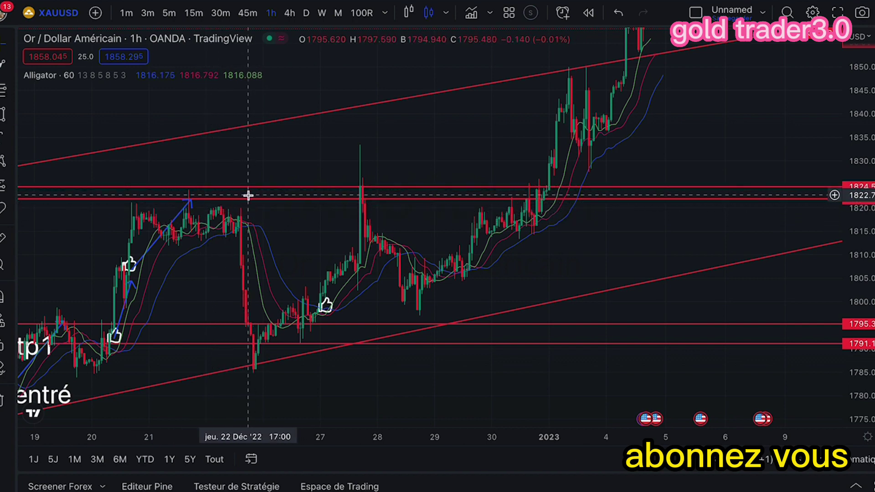
Step: Lower the two upper horizontal lines to about 1819.8 and 1817.0, and draw an arrow from the 27 Dec thumbs-up icon up to about 1817.2
{"action": "mouse_move", "coordinate": [250, 200]}
{"action": "left_mouse_down"}
{"action": "mouse_move", "coordinate": [250, 222]}
{"action": "mouse_move", "coordinate": [251, 211]}
{"action": "left_mouse_up"}
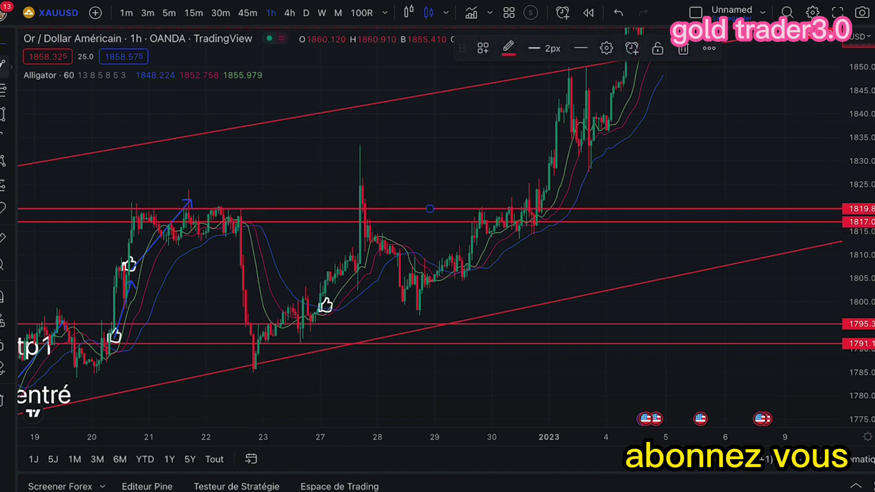
{"action": "key", "text": "Escape"}
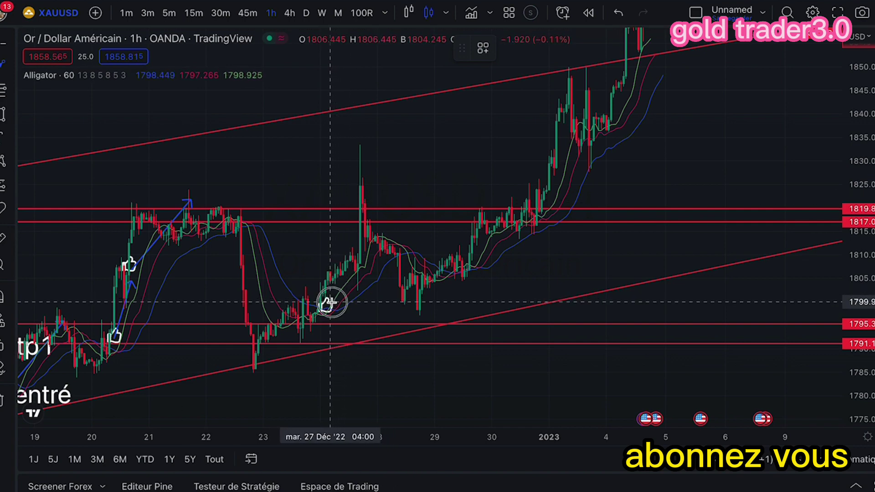
{"action": "left_click_drag", "start_coordinate": [331, 302], "coordinate": [359, 221]}
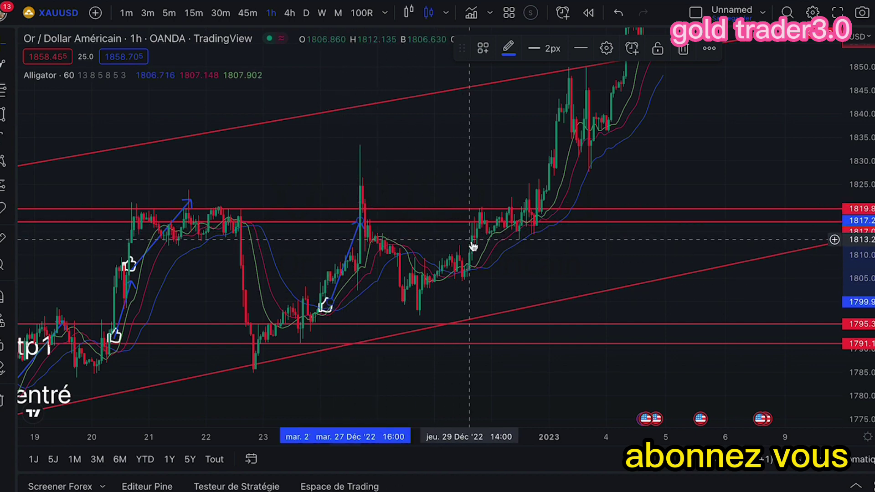
Step: Draw a rising trend line from the 15 Dec '22 low at about 1774.8 to about 1815.2 on 9 Jan '23, just above the channel's lower line
{"action": "left_click_drag", "start_coordinate": [504, 242], "coordinate": [400, 275]}
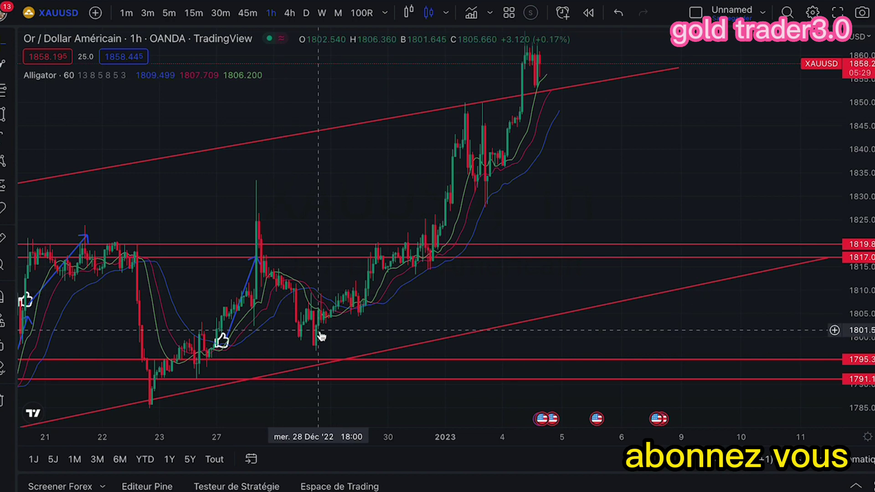
{"action": "left_click_drag", "start_coordinate": [361, 299], "coordinate": [287, 301]}
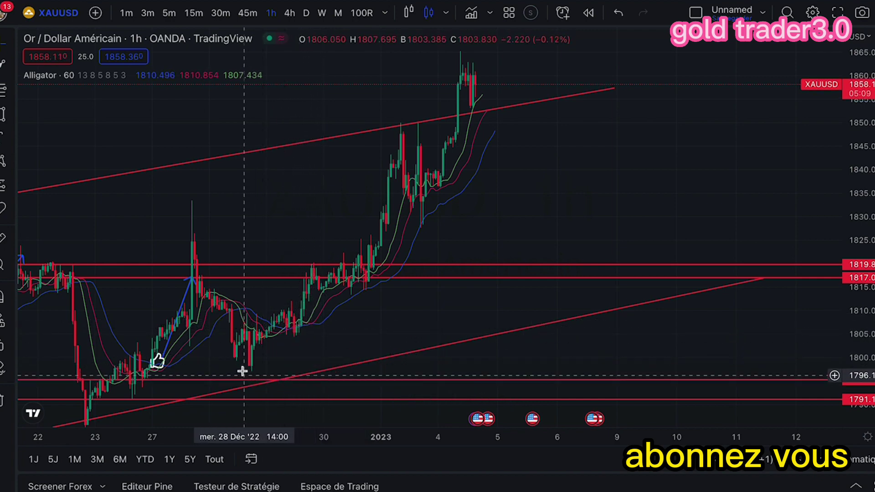
{"action": "left_click_drag", "start_coordinate": [277, 357], "coordinate": [468, 247]}
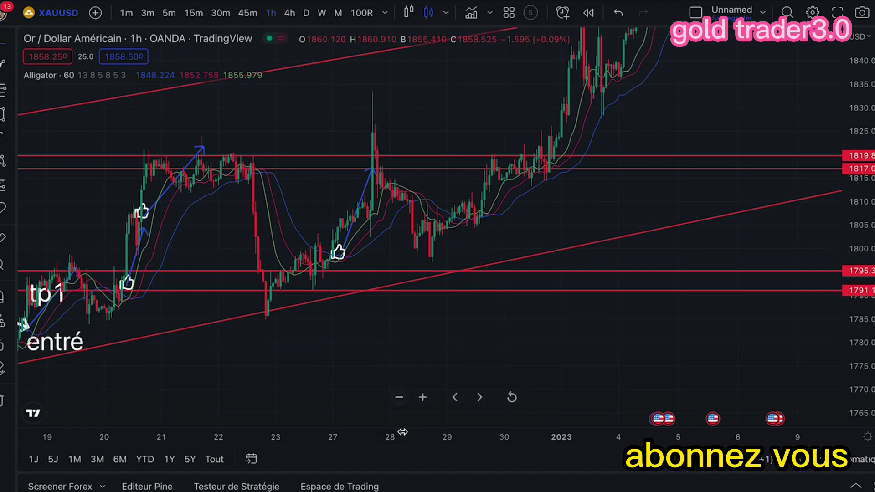
{"action": "left_click", "coordinate": [399, 398]}
{"action": "left_click", "coordinate": [400, 398]}
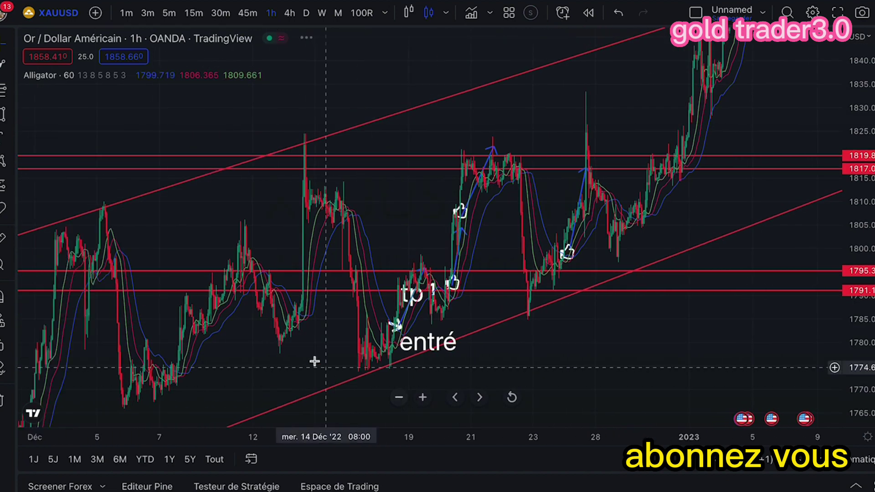
{"action": "left_click_drag", "start_coordinate": [369, 362], "coordinate": [360, 342]}
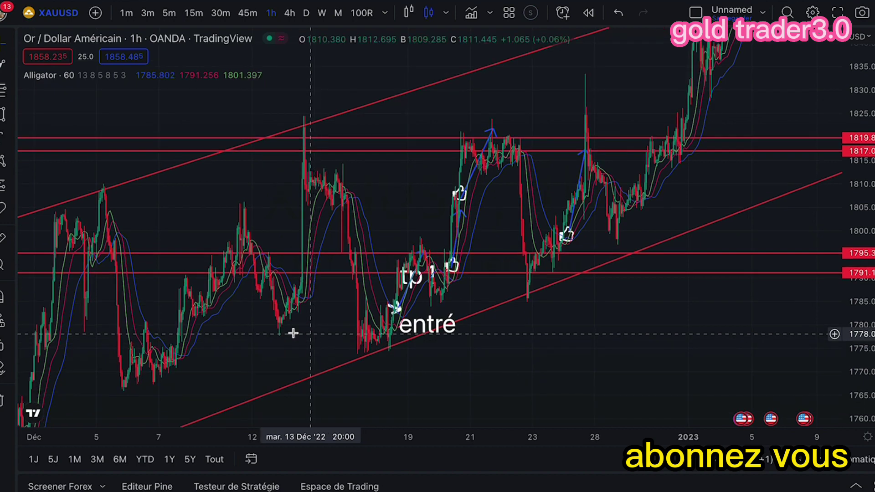
{"action": "left_click", "coordinate": [10, 67]}
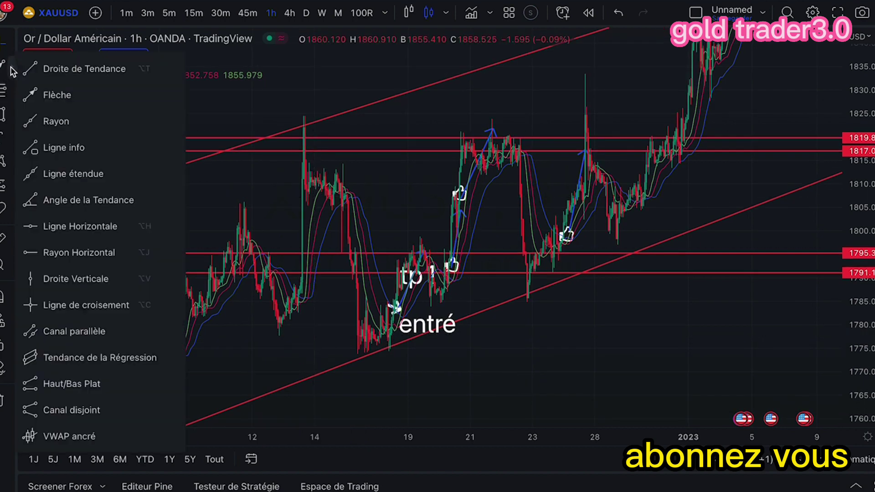
{"action": "left_click", "coordinate": [40, 69]}
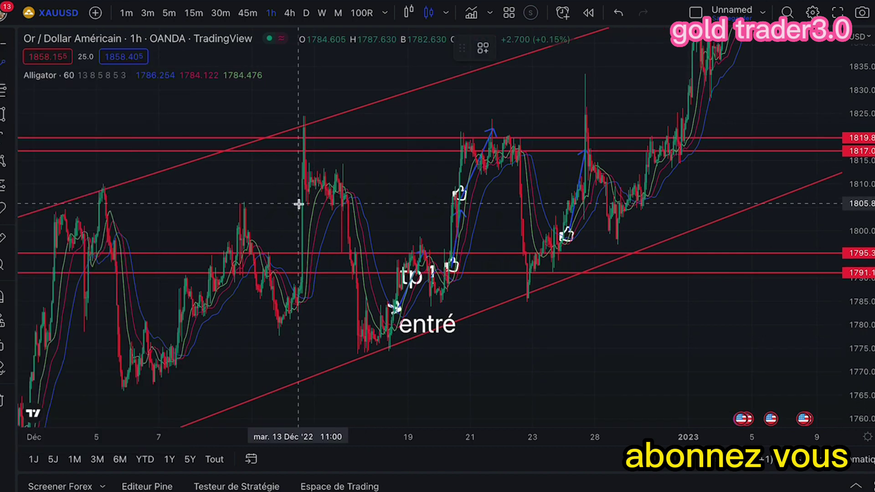
{"action": "left_click", "coordinate": [357, 350]}
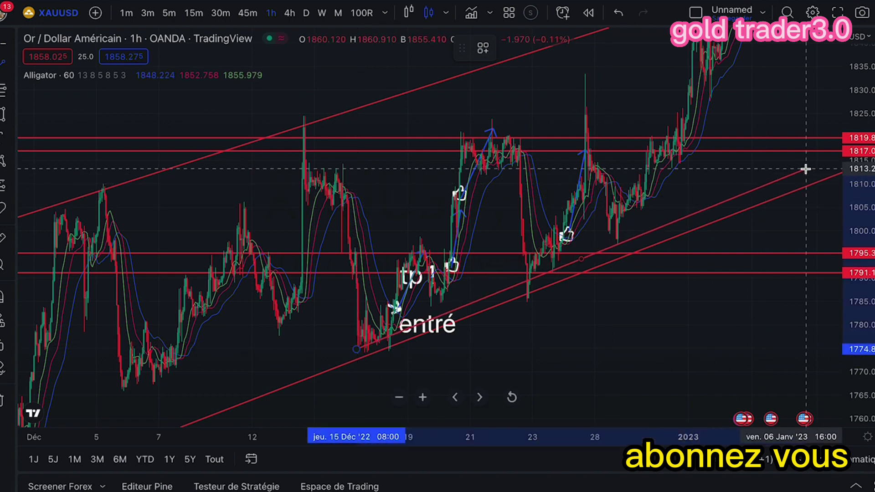
{"action": "right_click", "coordinate": [839, 160]}
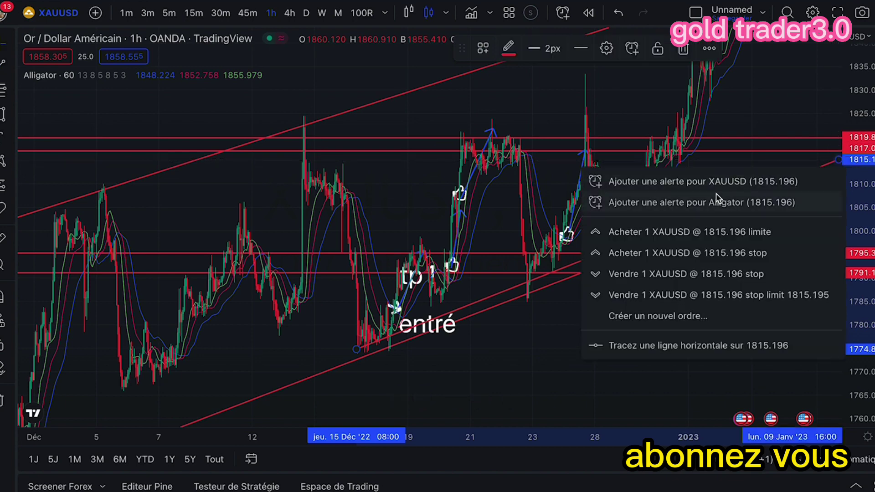
{"action": "left_click", "coordinate": [743, 116]}
Step: Place a thumbs-up icon on the 29 Dec '22 rally candle at about 1809, below the 1817.0 line
{"action": "left_click_drag", "start_coordinate": [699, 189], "coordinate": [562, 238]}
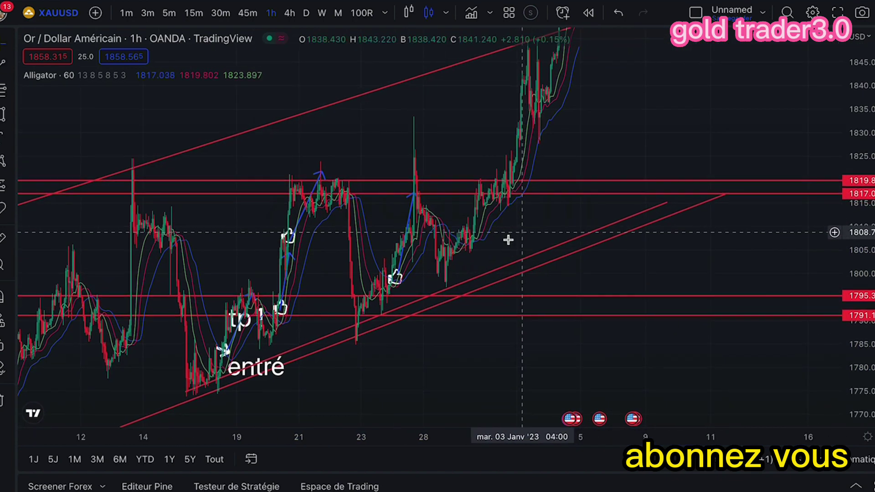
{"action": "left_click", "coordinate": [448, 289]}
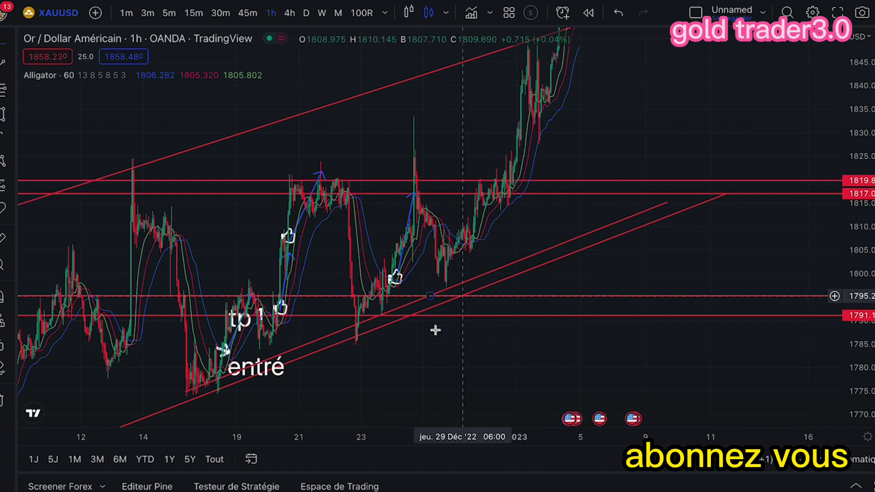
{"action": "left_click", "coordinate": [423, 397]}
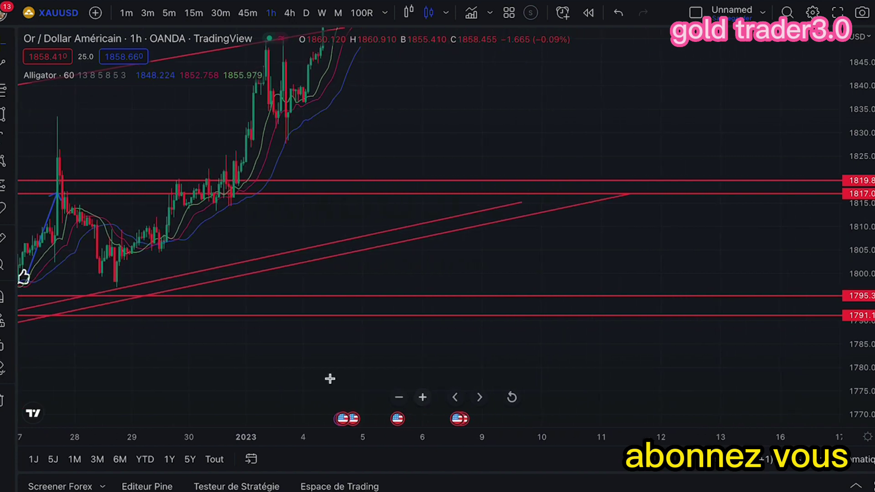
{"action": "left_click_drag", "start_coordinate": [231, 355], "coordinate": [570, 368]}
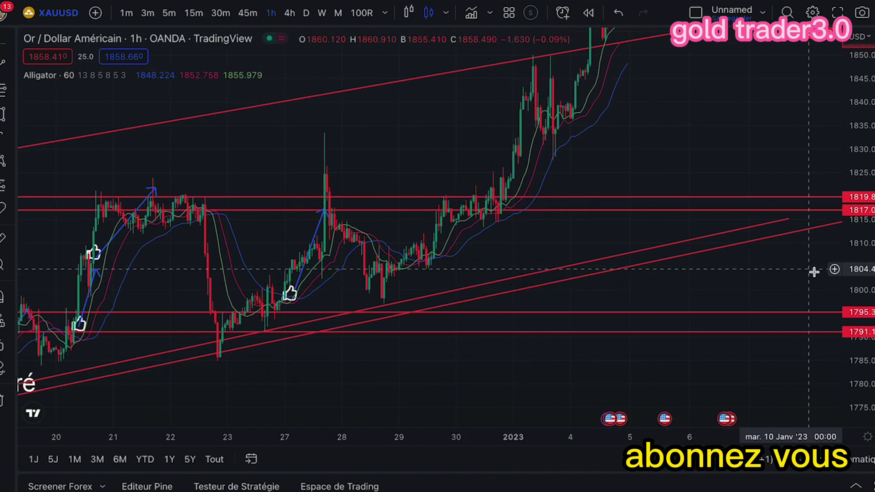
{"action": "left_click_drag", "start_coordinate": [867, 283], "coordinate": [866, 255]}
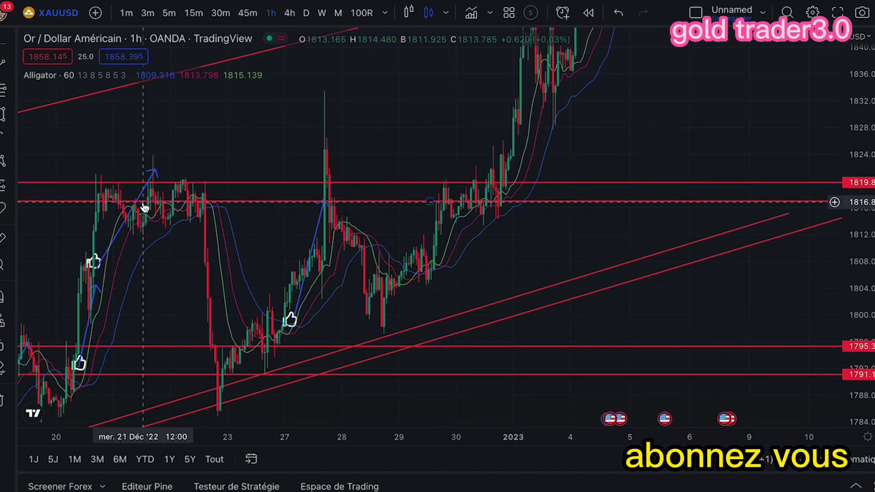
{"action": "left_click", "coordinate": [13, 209]}
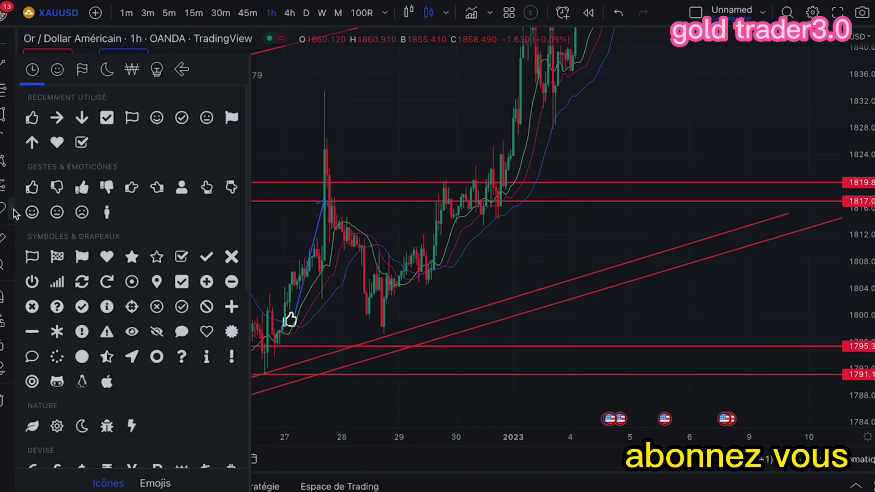
{"action": "left_click", "coordinate": [36, 189]}
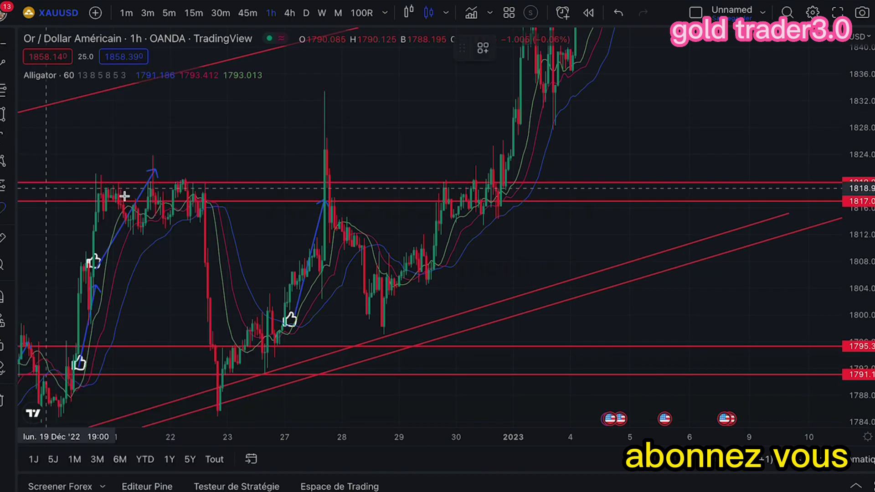
{"action": "left_click", "coordinate": [439, 255]}
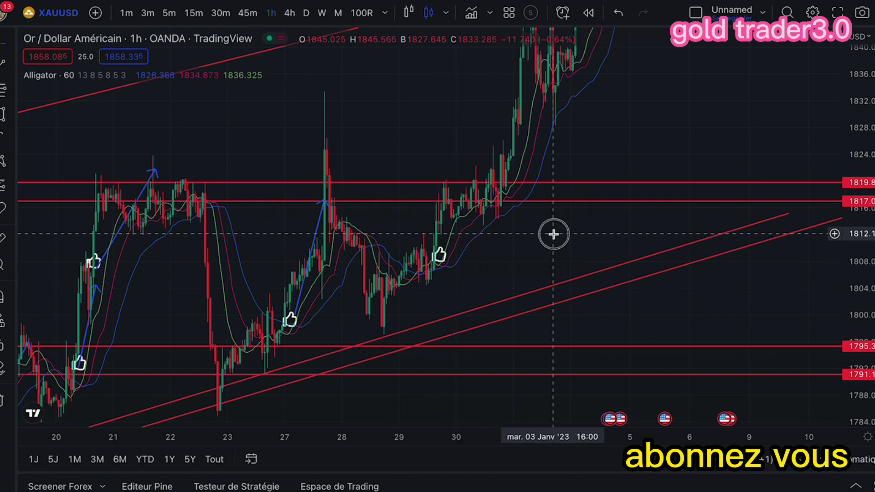
{"action": "left_click_drag", "start_coordinate": [554, 233], "coordinate": [509, 275]}
{"action": "left_click", "coordinate": [405, 288]}
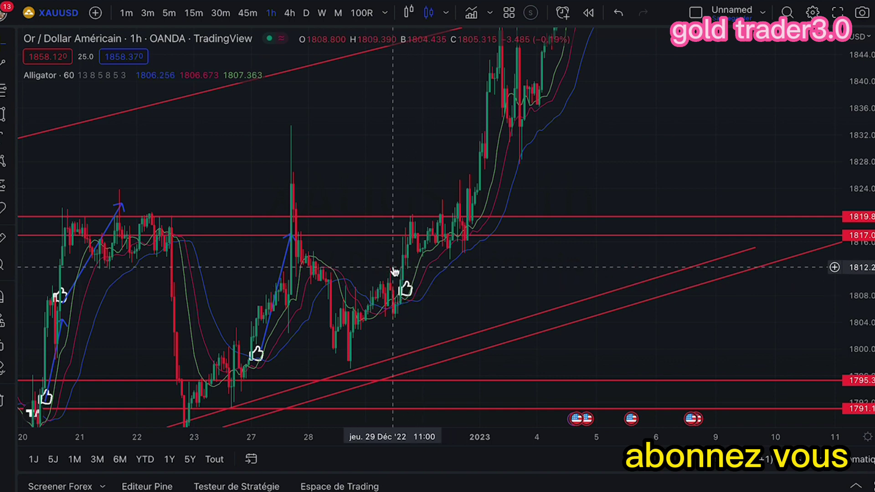
Step: Raise the two upper horizontal lines to the 27 Dec '22 spike, one to about 1833.2 and the other to about 1826.2
{"action": "left_click_drag", "start_coordinate": [504, 277], "coordinate": [554, 269]}
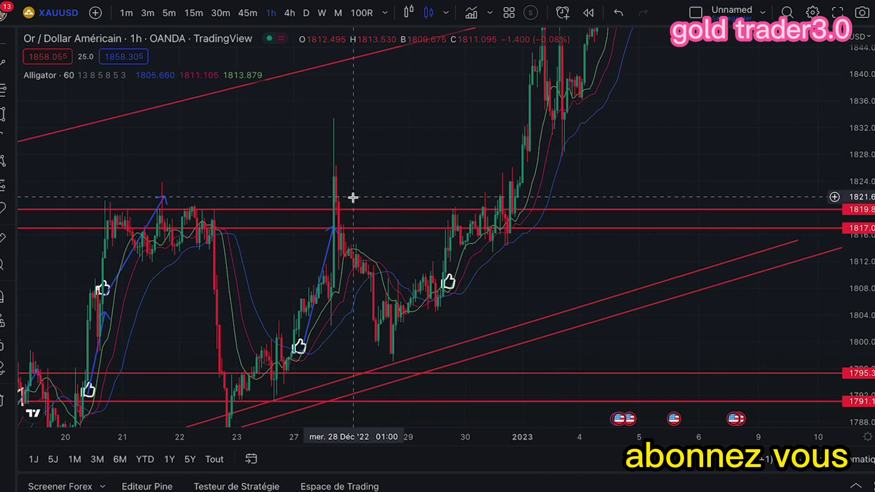
{"action": "left_click_drag", "start_coordinate": [360, 211], "coordinate": [362, 127]}
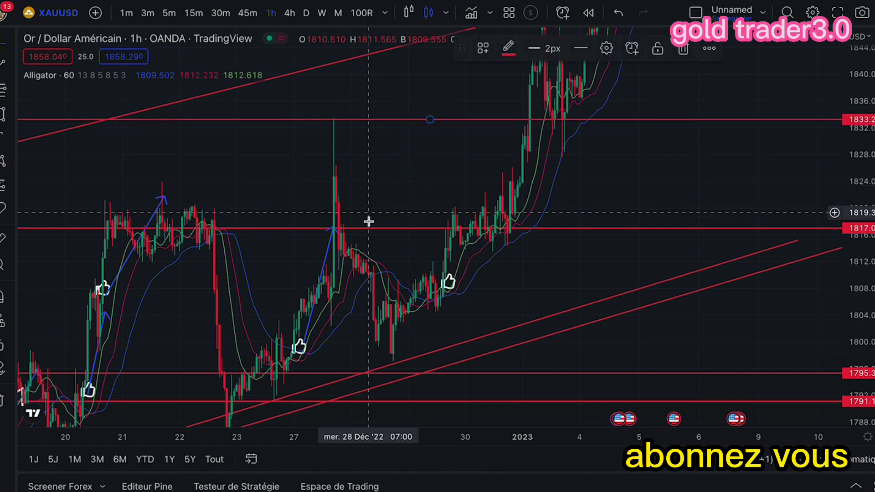
{"action": "mouse_move", "coordinate": [368, 235]}
{"action": "left_mouse_down"}
{"action": "mouse_move", "coordinate": [374, 152]}
{"action": "mouse_move", "coordinate": [375, 168]}
{"action": "mouse_move", "coordinate": [343, 199]}
{"action": "left_mouse_up"}
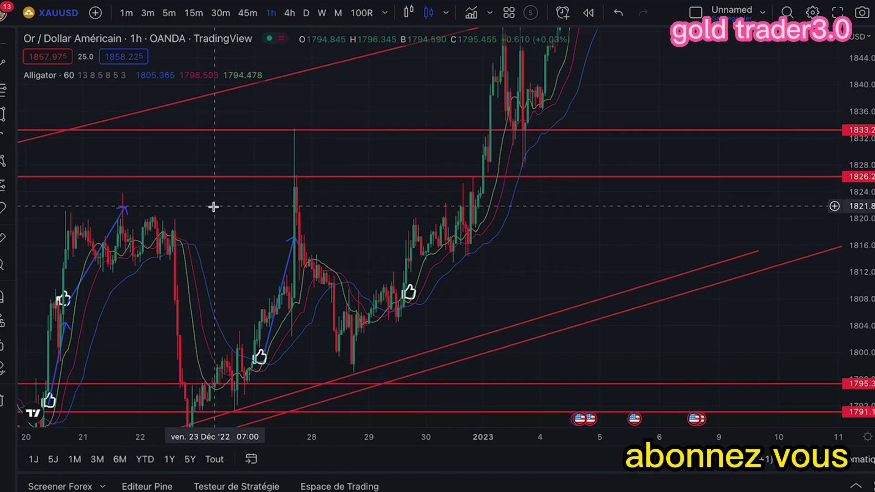
Step: Draw an arrow from the 29 Dec '22 thumbs-up icon at about 1811.3 up to about 1825.4 on 3 Jan '23
{"action": "left_click", "coordinate": [11, 68]}
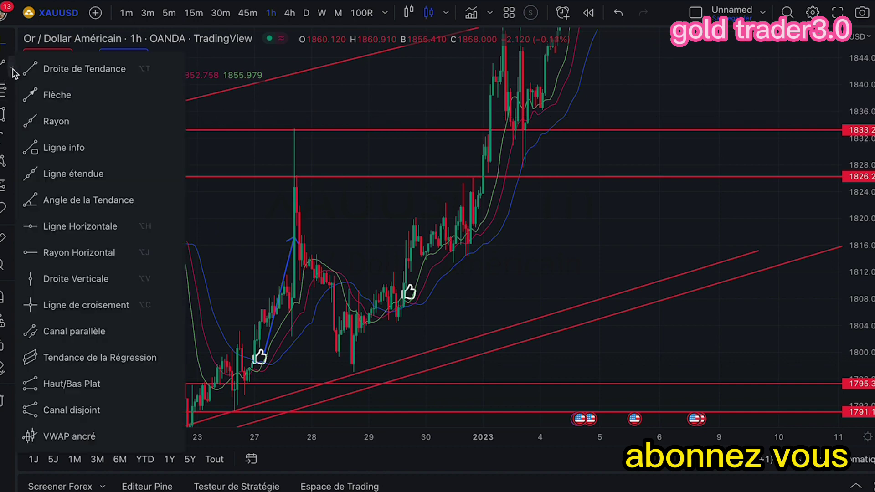
{"action": "left_click", "coordinate": [34, 94]}
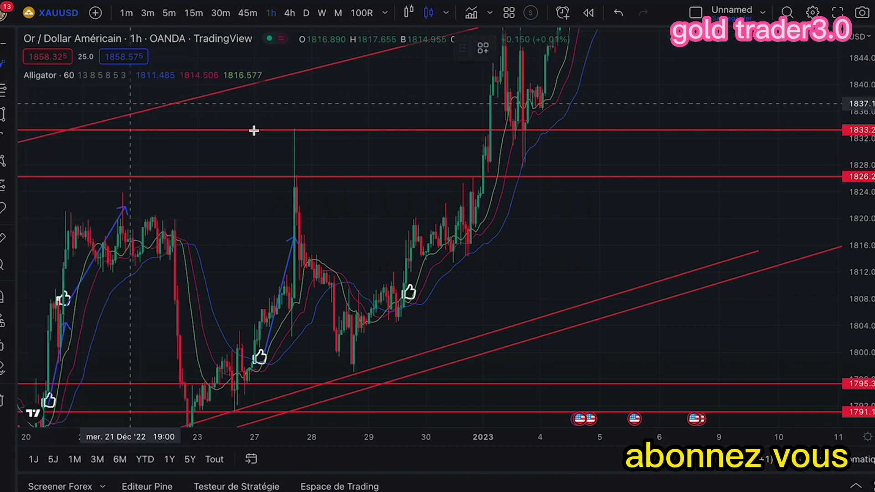
{"action": "left_click", "coordinate": [411, 276]}
{"action": "left_click", "coordinate": [482, 183]}
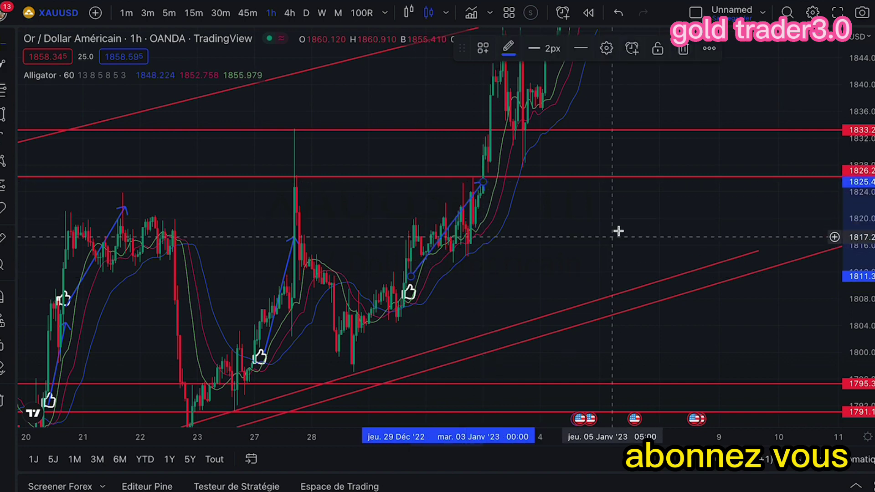
Step: Switch the XAUUSD chart to the daily timeframe
{"action": "left_click_drag", "start_coordinate": [674, 211], "coordinate": [468, 313]}
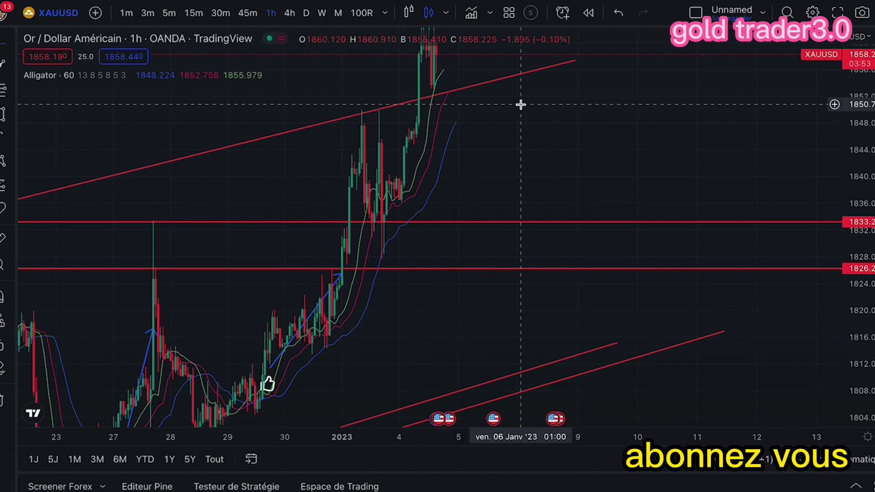
{"action": "left_click_drag", "start_coordinate": [574, 112], "coordinate": [569, 194]}
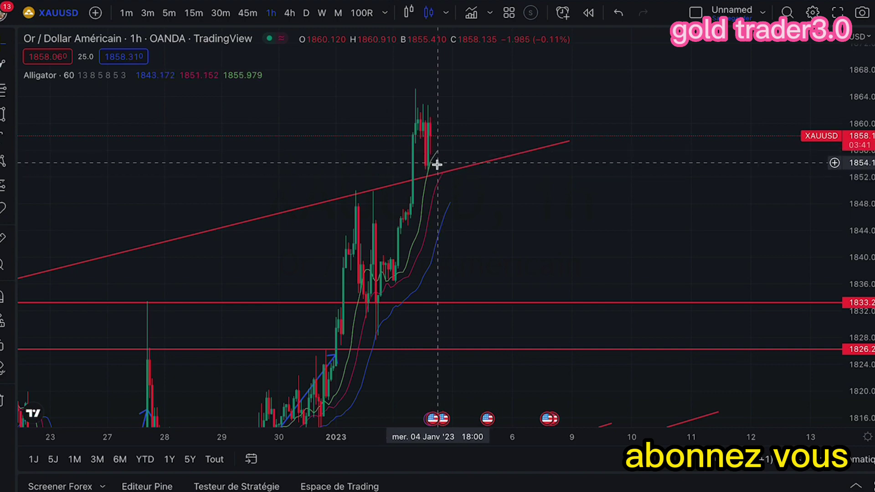
{"action": "left_click_drag", "start_coordinate": [422, 156], "coordinate": [460, 190]}
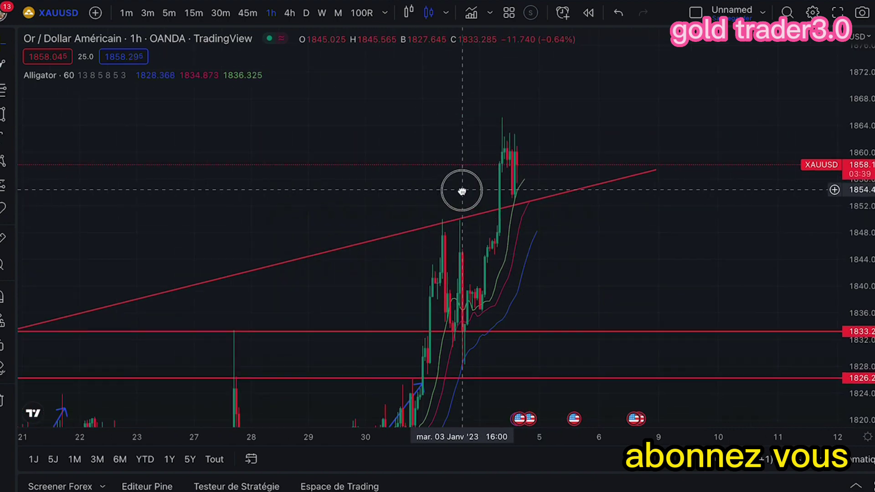
{"action": "left_click_drag", "start_coordinate": [861, 104], "coordinate": [861, 151]}
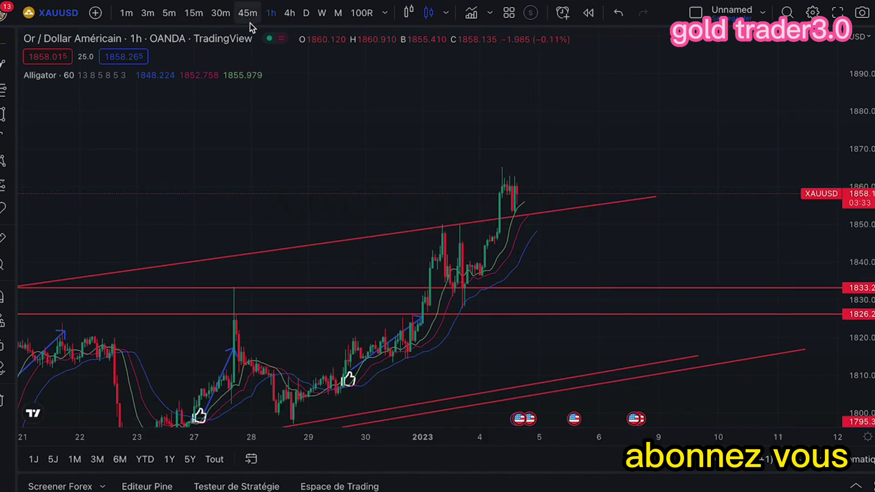
{"action": "left_click", "coordinate": [291, 18]}
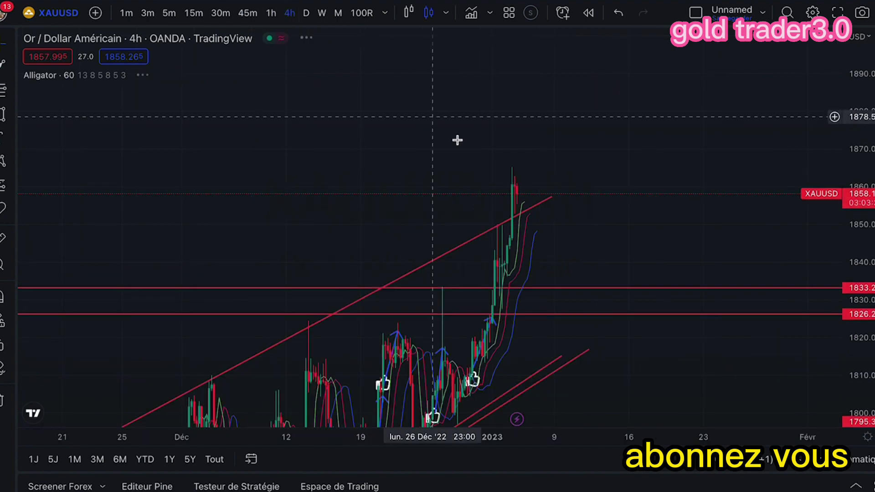
{"action": "left_click", "coordinate": [307, 19]}
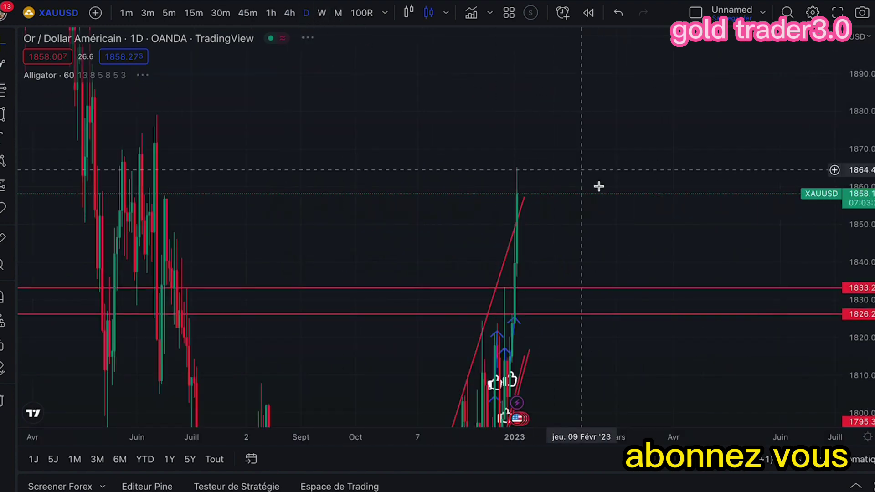
Step: Place two horizontal lines across the June 2022 highs, one at about 1872.3 and the other at about 1857.6
{"action": "left_click_drag", "start_coordinate": [865, 84], "coordinate": [859, 306]}
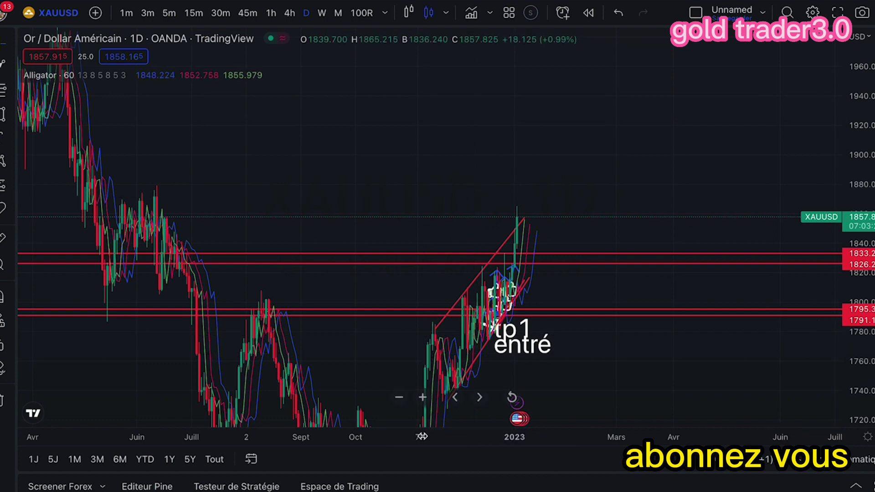
{"action": "left_click", "coordinate": [423, 398]}
{"action": "left_click", "coordinate": [423, 398]}
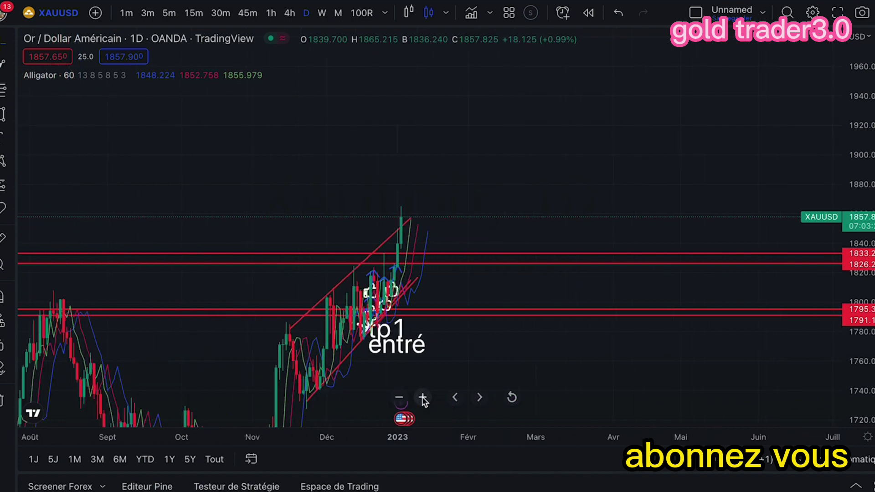
{"action": "left_click_drag", "start_coordinate": [242, 207], "coordinate": [614, 277]}
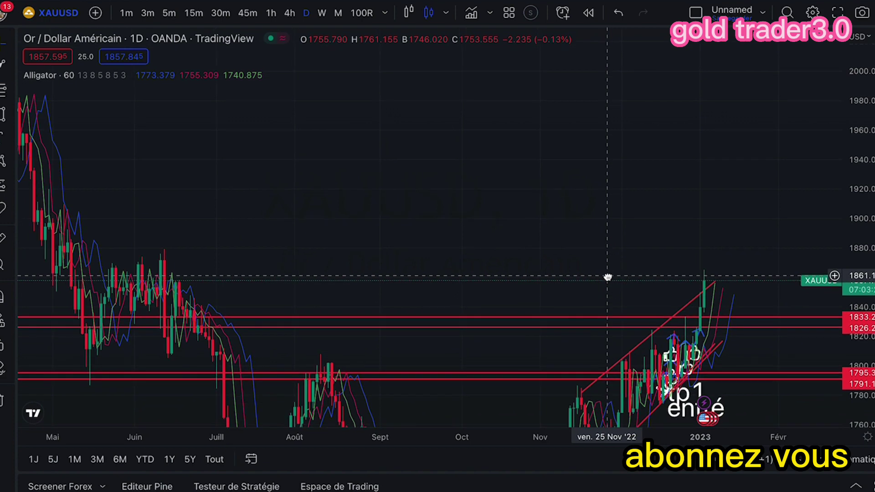
{"action": "left_click", "coordinate": [12, 69]}
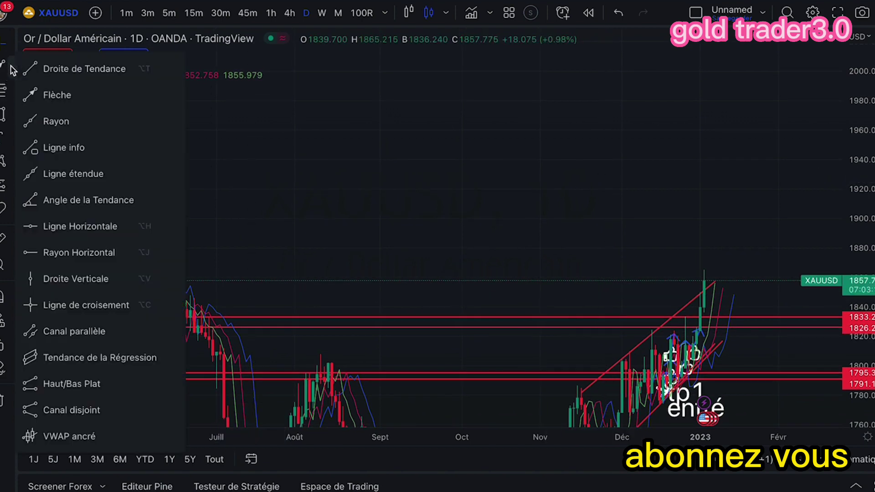
{"action": "left_click", "coordinate": [51, 226]}
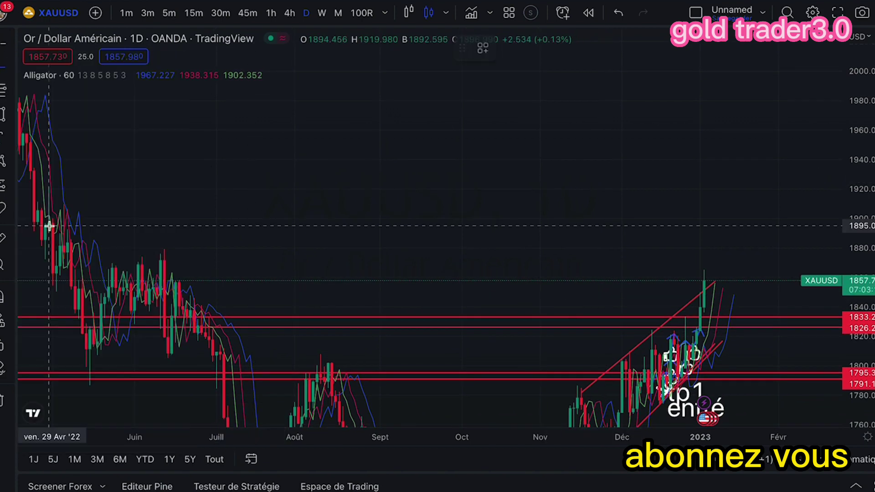
{"action": "left_click", "coordinate": [347, 260]}
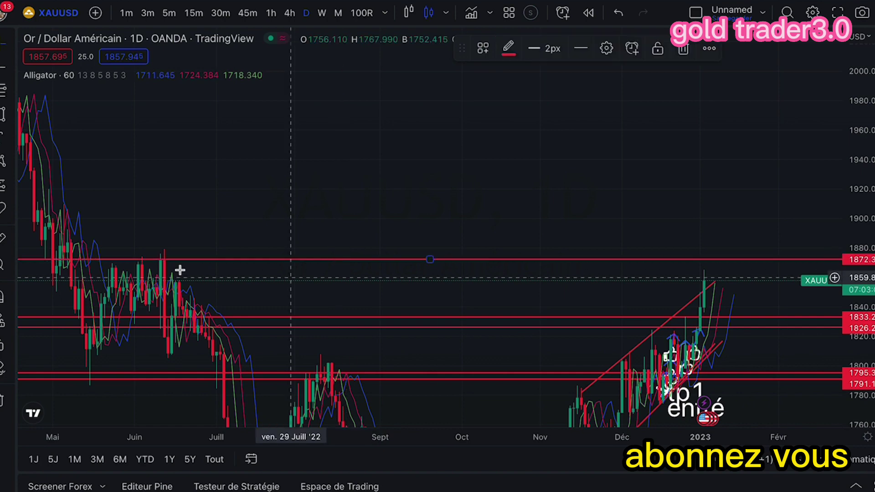
{"action": "left_click", "coordinate": [2, 69]}
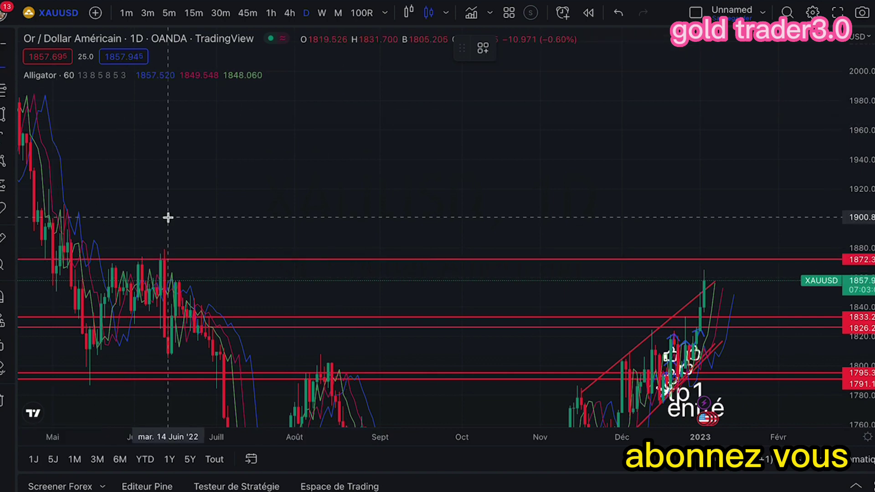
{"action": "left_click", "coordinate": [167, 282]}
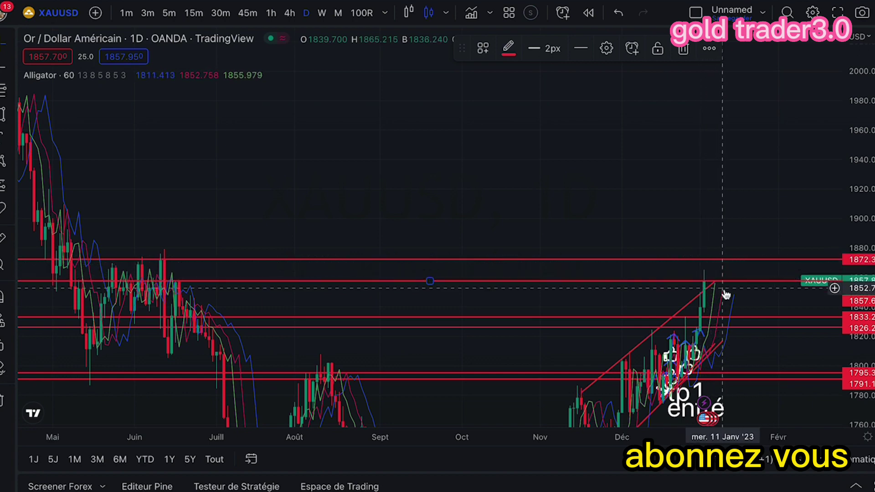
Step: Add two horizontal lines near the April 2022 peak, one at about 1979.6 and the other at about 1947.1
{"action": "left_click_drag", "start_coordinate": [479, 210], "coordinate": [567, 253]}
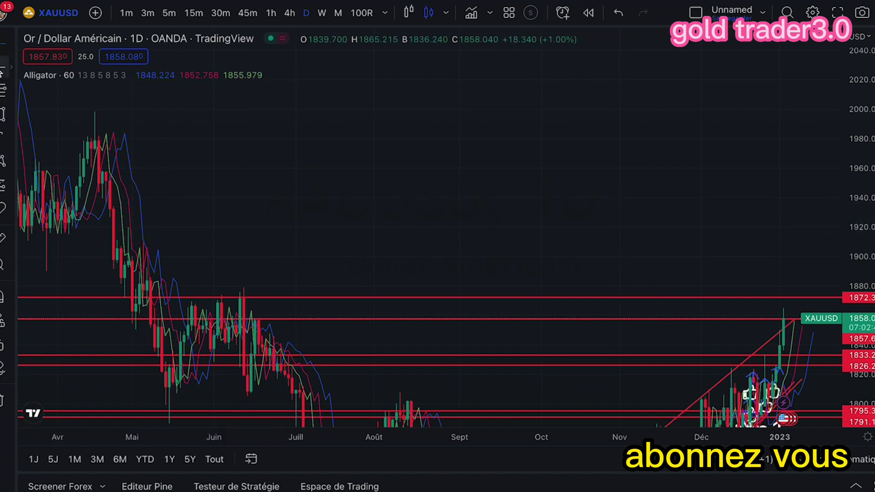
{"action": "left_click", "coordinate": [95, 139]}
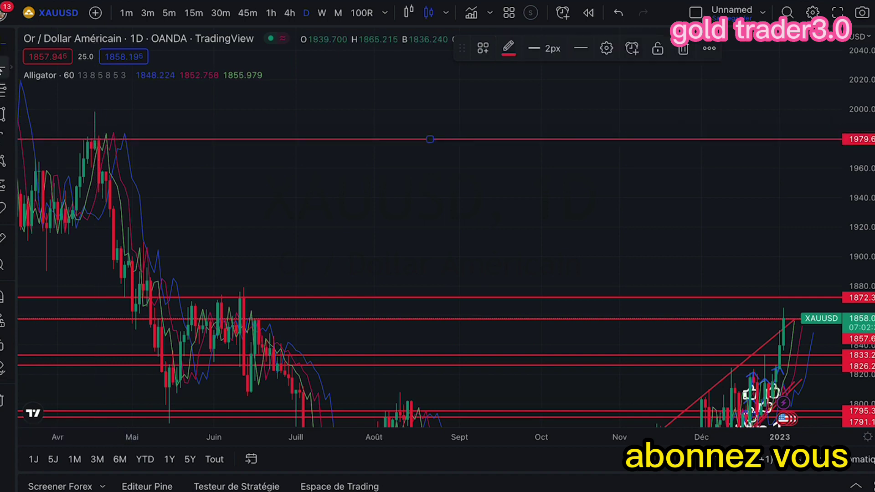
{"action": "left_click", "coordinate": [102, 187]}
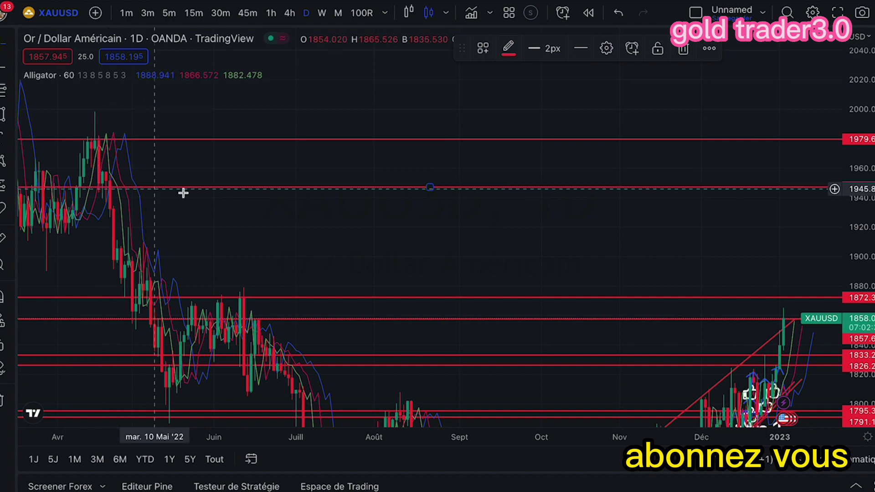
Step: Draw a projection arrow from about 1859.4 on 17 Jan '23 up to about 1944 on 3 Mar '23, just below the 1947.1 line
{"action": "left_click_drag", "start_coordinate": [209, 211], "coordinate": [190, 205]}
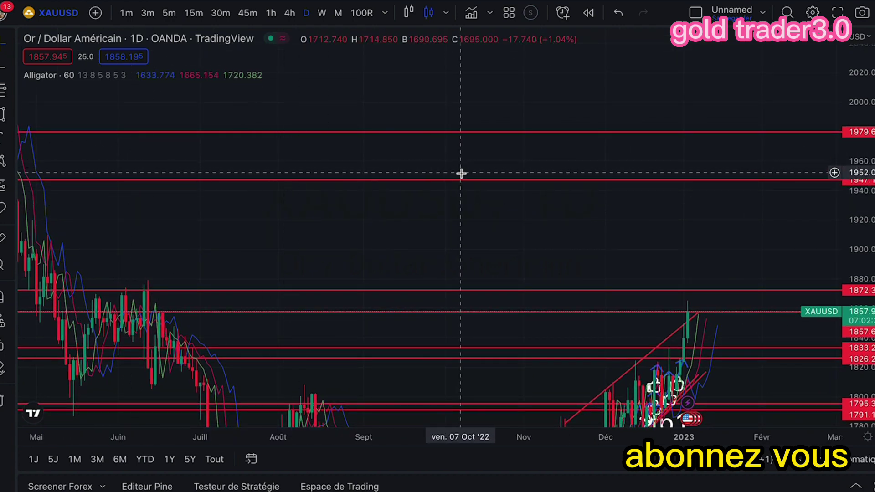
{"action": "left_click_drag", "start_coordinate": [625, 155], "coordinate": [427, 177]}
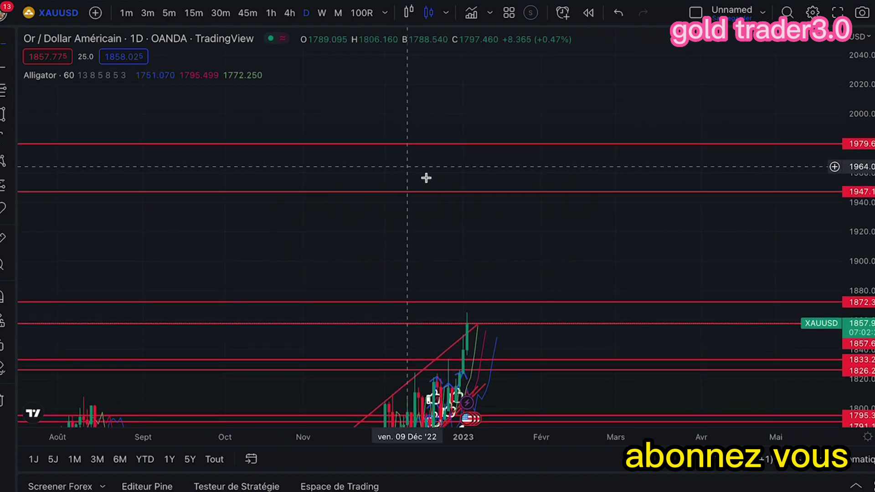
{"action": "left_click", "coordinate": [10, 76]}
{"action": "left_click", "coordinate": [33, 105]}
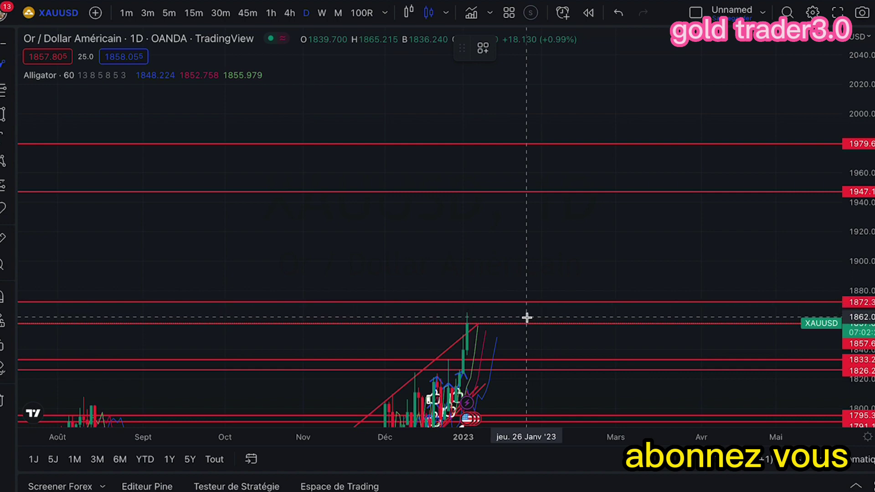
{"action": "left_click", "coordinate": [499, 322]}
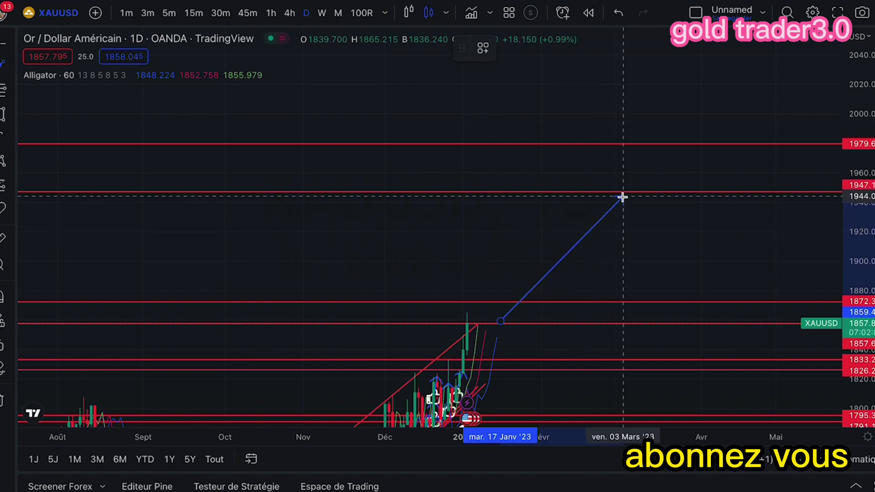
{"action": "left_click", "coordinate": [622, 197]}
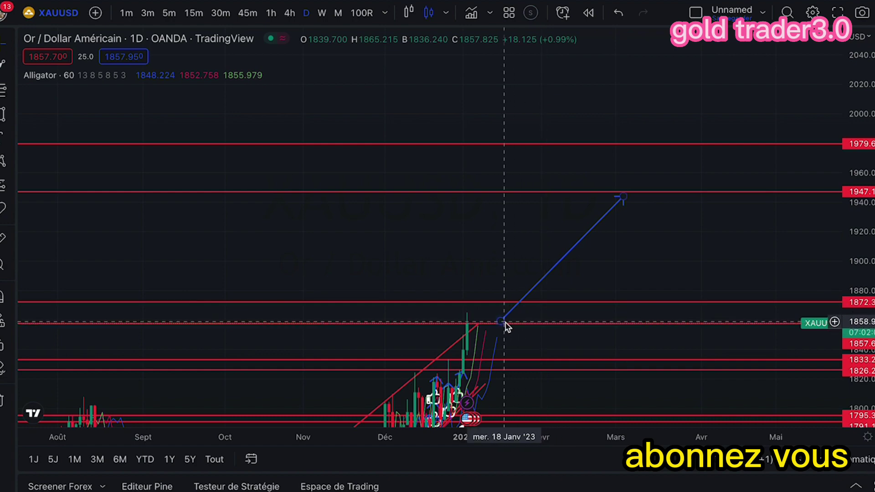
Step: Draw a short arrow from about 1857.6 on 17 Jan '23 up to 1882.5, and another from about 1880.3 down to 1862.0 on 1 Feb
{"action": "left_click", "coordinate": [558, 249]}
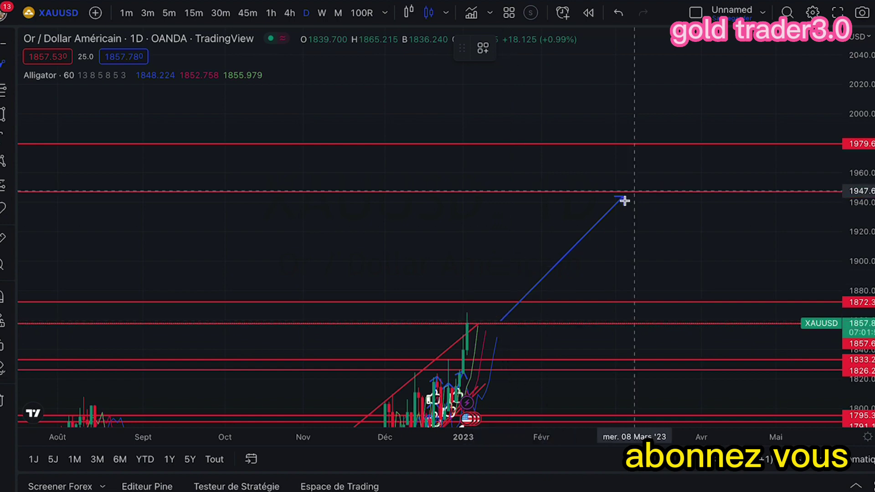
{"action": "left_click", "coordinate": [501, 324]}
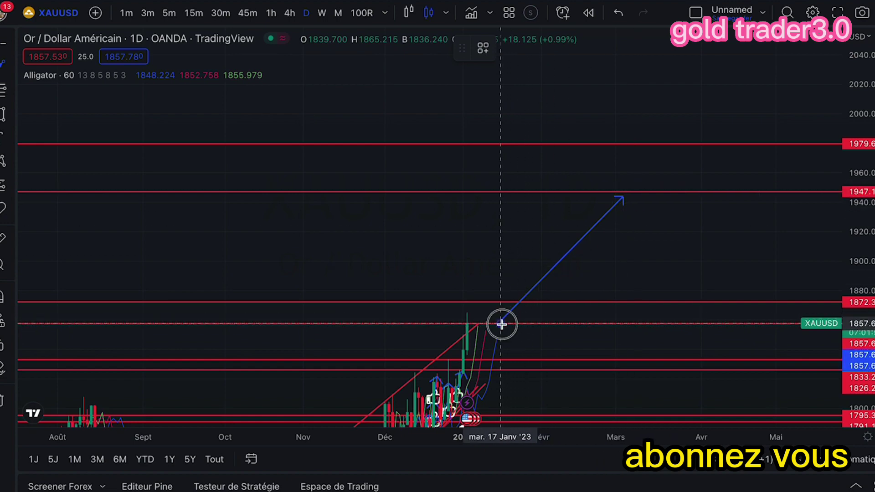
{"action": "left_click", "coordinate": [504, 288]}
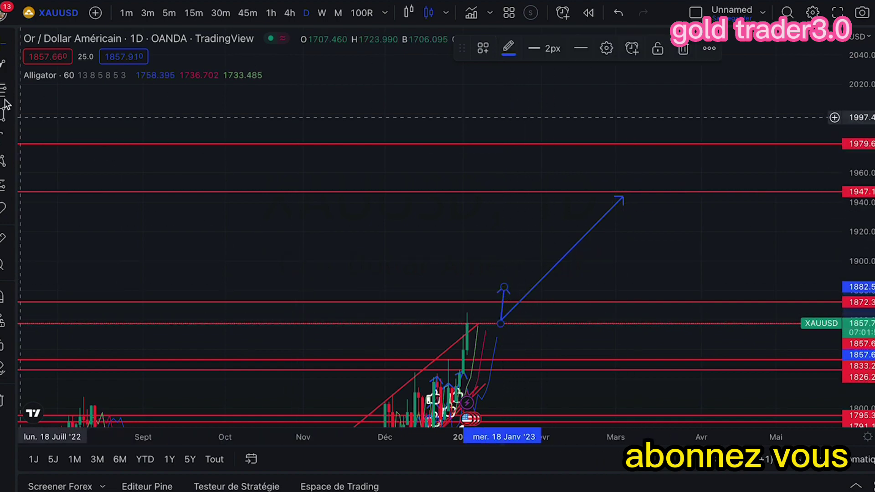
{"action": "left_click", "coordinate": [5, 64]}
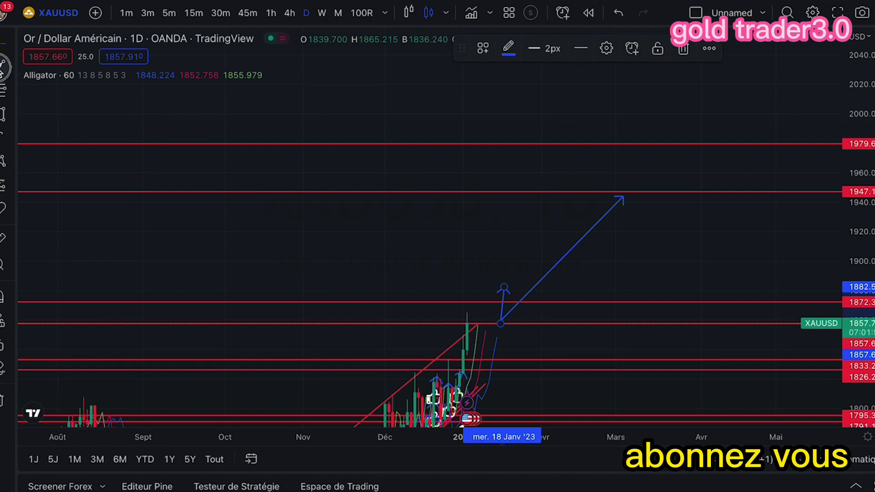
{"action": "left_click", "coordinate": [507, 290]}
{"action": "left_click", "coordinate": [542, 316]}
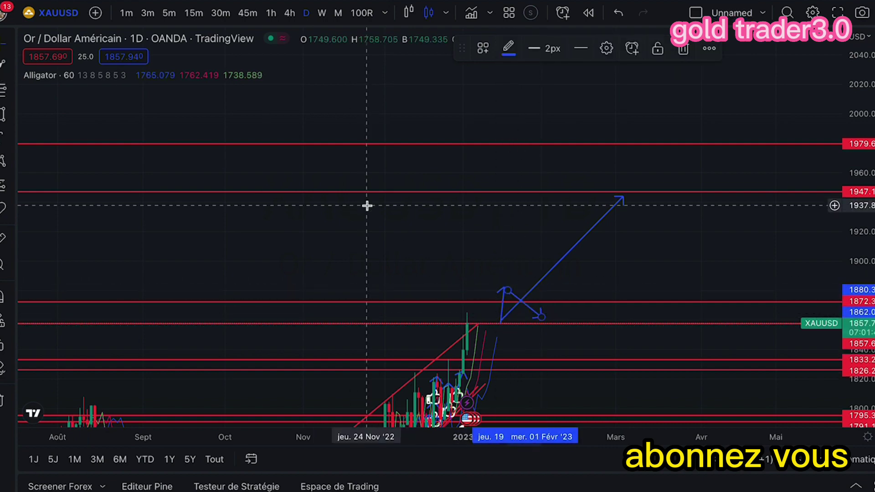
Step: Continue the zigzag with an arrow from about 1859.8 up to 1913.3 on 9 Feb '23 and one from about 1908.8 down to 1883.9
{"action": "left_click", "coordinate": [3, 64]}
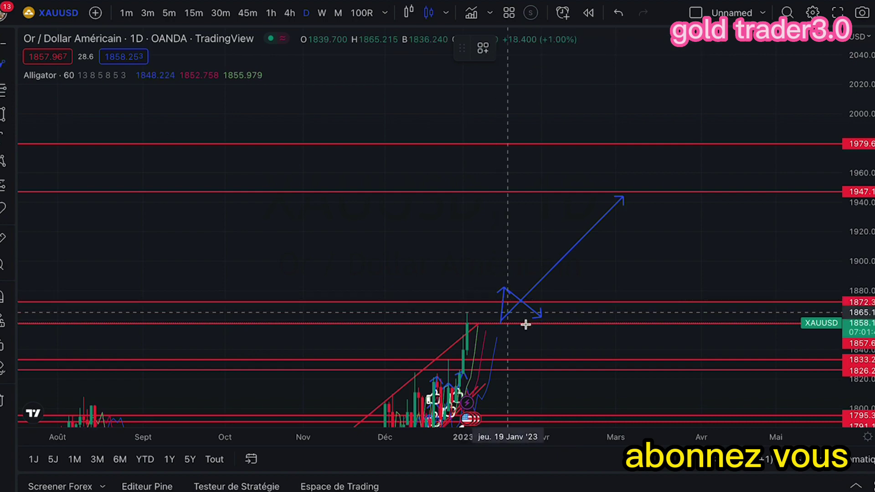
{"action": "left_click", "coordinate": [539, 317]}
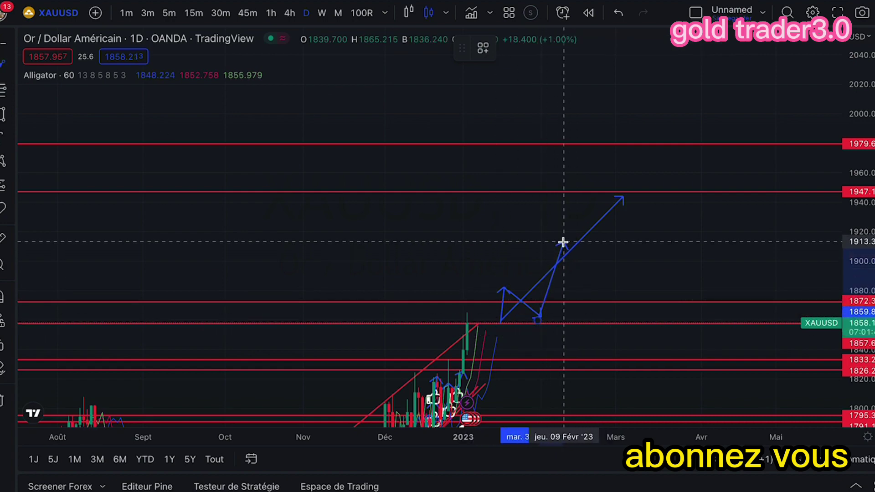
{"action": "left_click", "coordinate": [563, 242]}
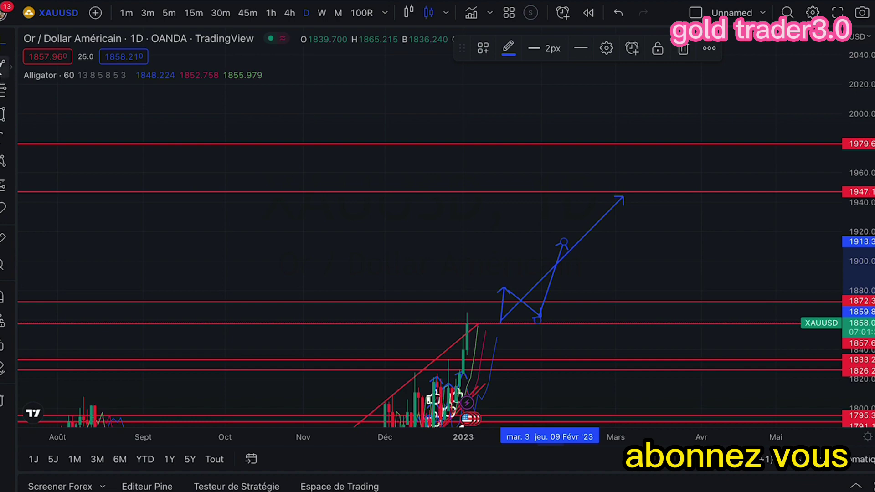
{"action": "left_click", "coordinate": [504, 256]}
{"action": "left_click", "coordinate": [567, 248]}
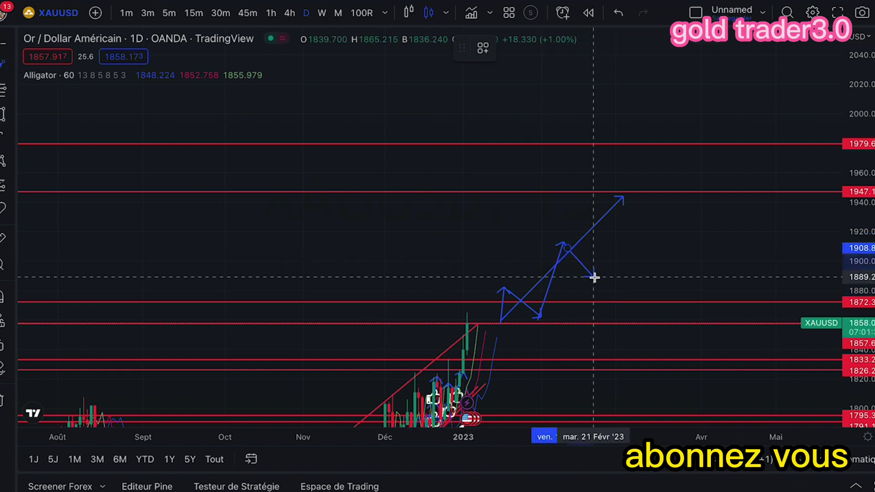
{"action": "left_click", "coordinate": [606, 286]}
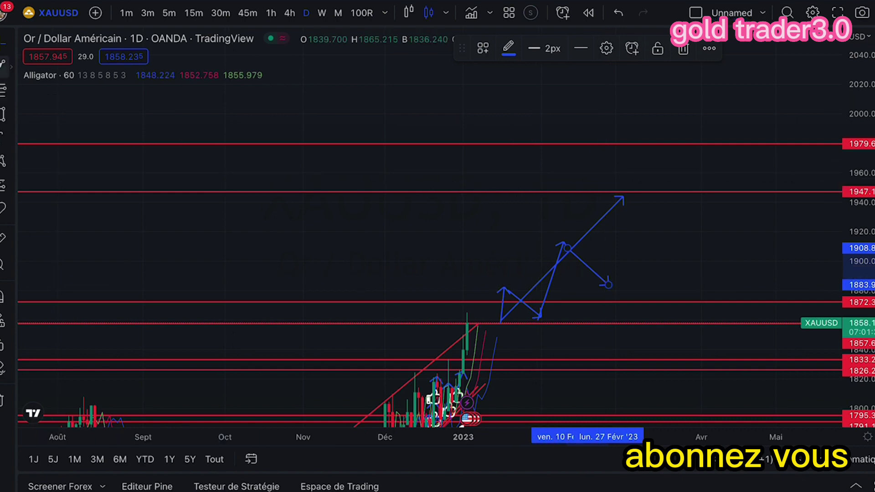
Step: Continue the zigzag with an arrow from about 1884.7 on 27 Feb '23 up to about 1946.2 on 9 Mar '23
{"action": "left_click", "coordinate": [266, 172]}
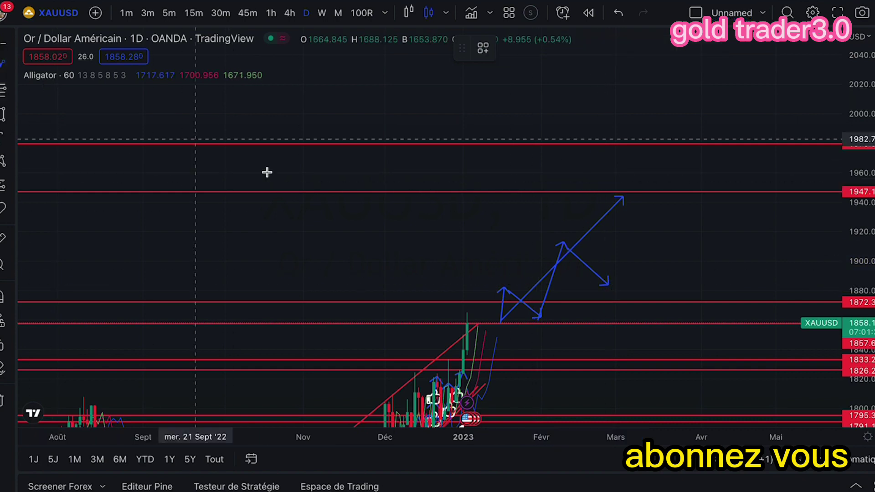
{"action": "left_click", "coordinate": [609, 285]}
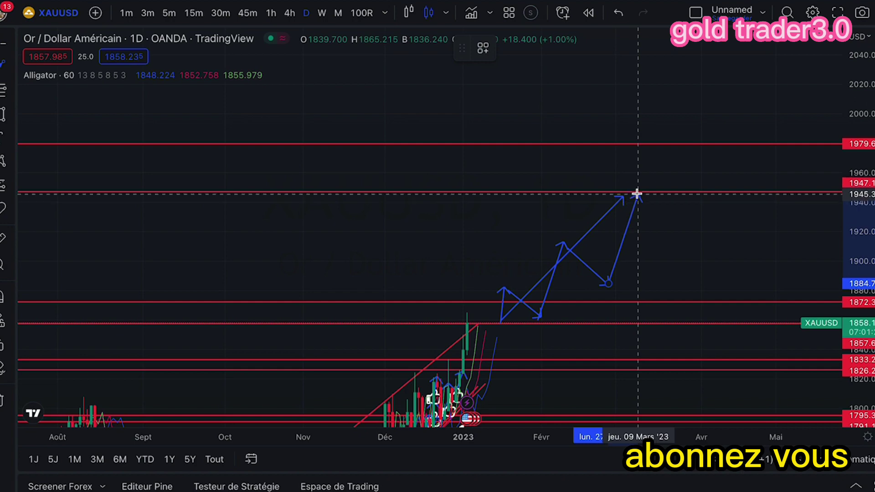
{"action": "left_click", "coordinate": [637, 194]}
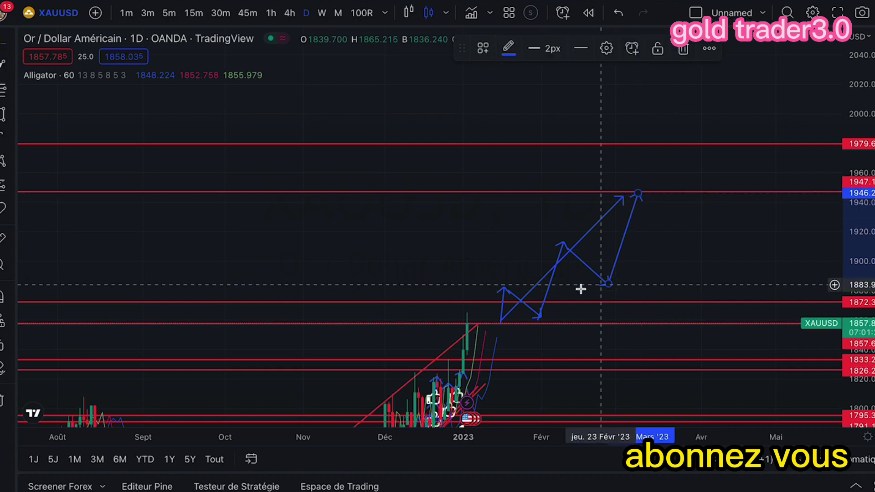
Step: Draw a downward arrow from about 1856.2 at the latest daily candle to just below the 1833.2 line around 20 Jan '23
{"action": "left_click_drag", "start_coordinate": [674, 279], "coordinate": [676, 217]}
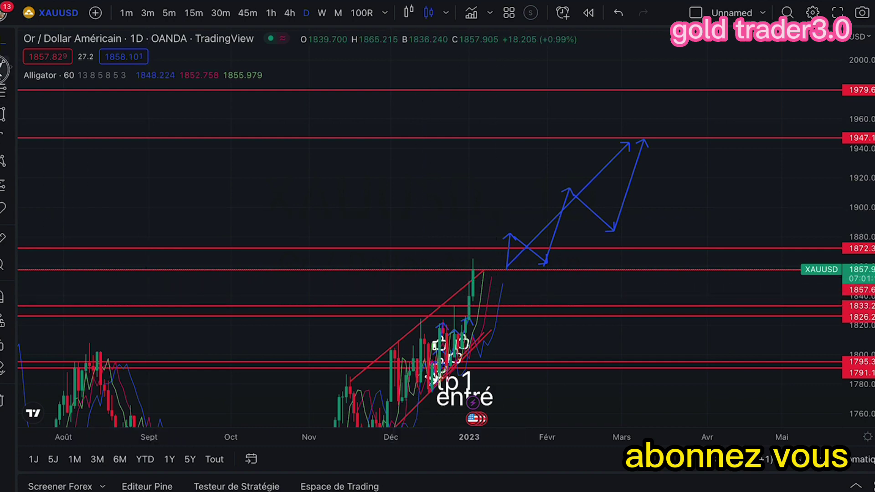
{"action": "left_click", "coordinate": [478, 273]}
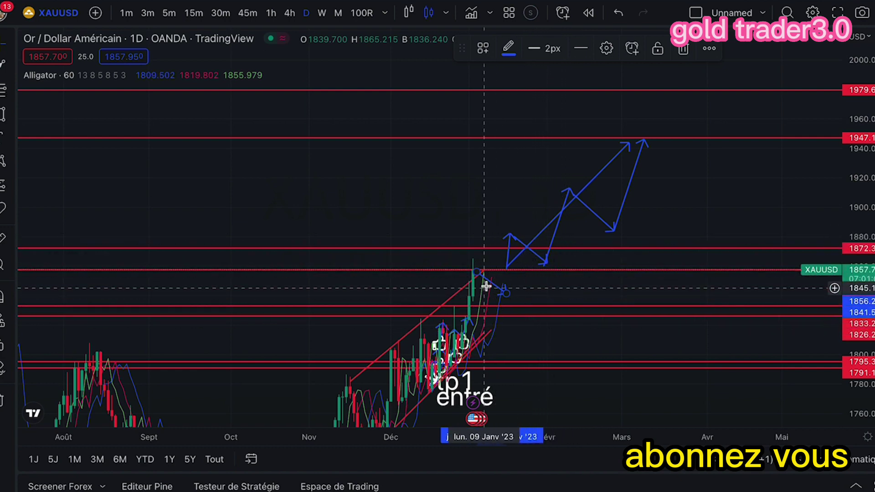
{"action": "left_click", "coordinate": [517, 297]}
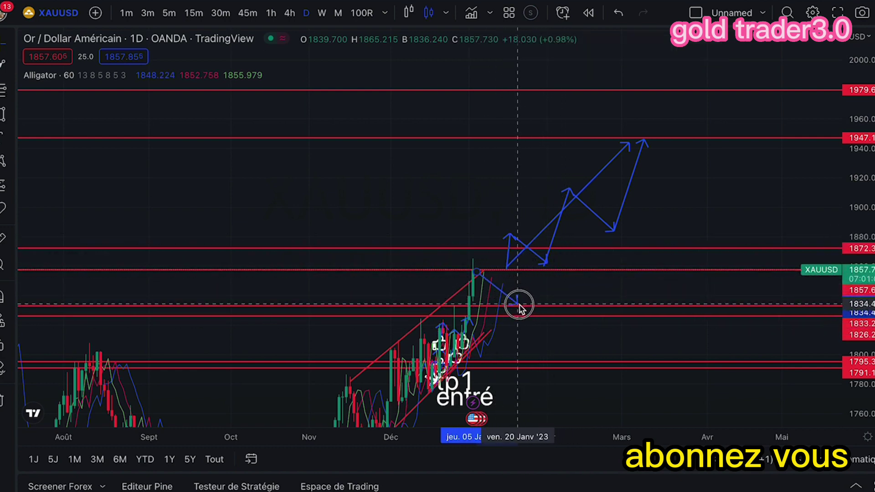
Step: Extend the rising channel's two lower trend lines to about 1904 around 9 Mar '23 and its upper line to about 1929.3 on 1 Mar
{"action": "left_click_drag", "start_coordinate": [576, 345], "coordinate": [596, 303]}
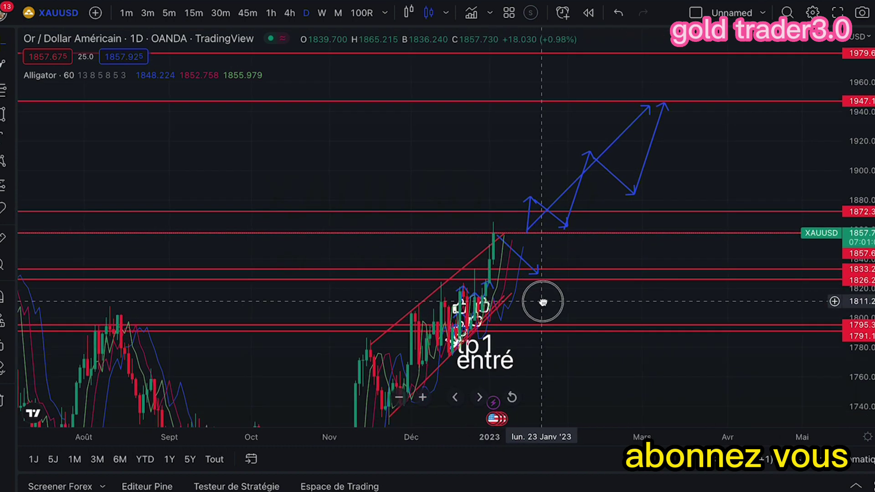
{"action": "left_click_drag", "start_coordinate": [514, 301], "coordinate": [656, 187]}
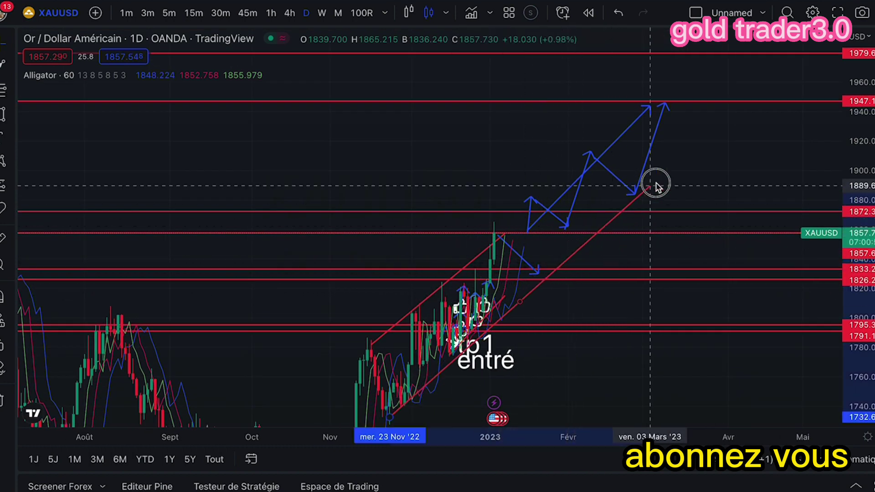
{"action": "left_click", "coordinate": [676, 168]}
{"action": "mouse_move", "coordinate": [507, 297]}
{"action": "left_mouse_down"}
{"action": "mouse_move", "coordinate": [650, 188]}
{"action": "mouse_move", "coordinate": [665, 163]}
{"action": "left_mouse_up"}
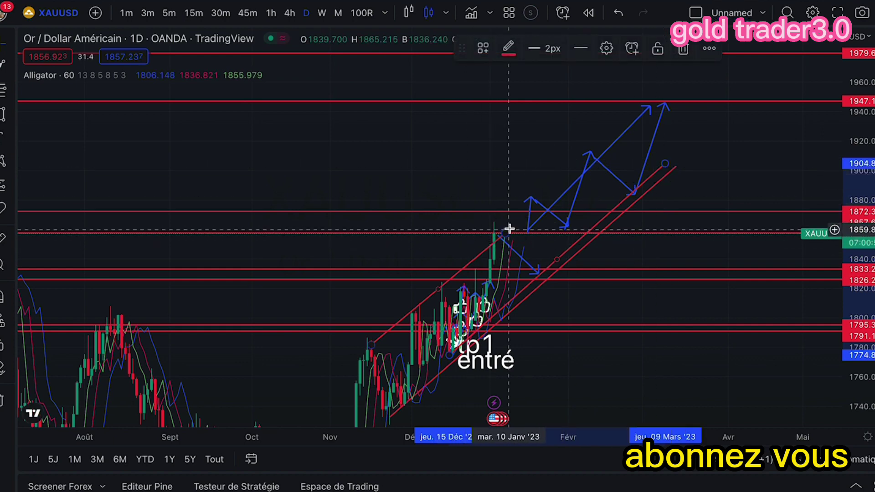
{"action": "left_click", "coordinate": [505, 236]}
{"action": "left_click_drag", "start_coordinate": [505, 236], "coordinate": [643, 128]}
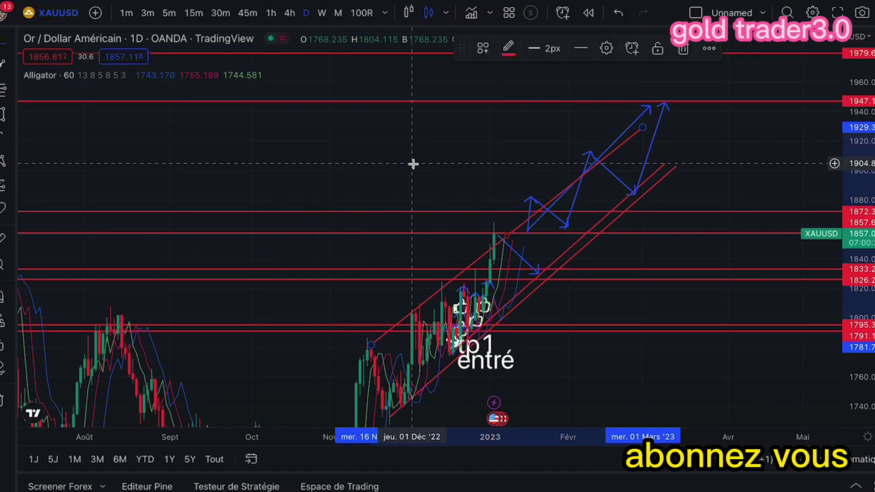
Step: Switch the chart to 1h and examine the recent candles against the Alligator lines, the upper channel line and the 1857.6, 1833.2 and 1826.2 levels
{"action": "left_click", "coordinate": [271, 13]}
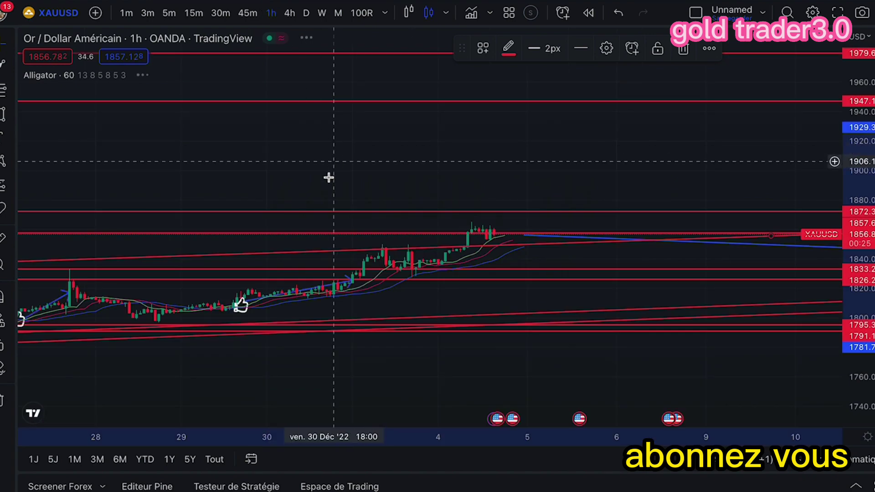
{"action": "left_click_drag", "start_coordinate": [863, 321], "coordinate": [871, 269]}
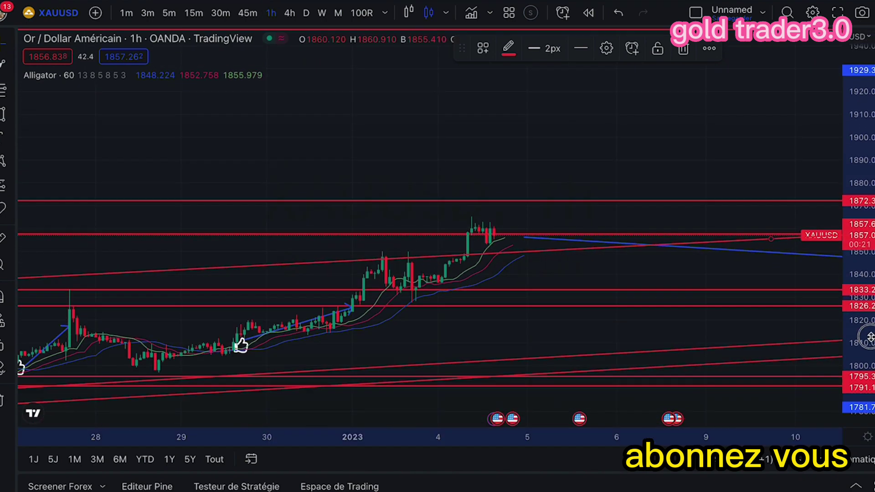
{"action": "left_click_drag", "start_coordinate": [869, 337], "coordinate": [870, 256]}
{"action": "left_click_drag", "start_coordinate": [650, 285], "coordinate": [662, 203]}
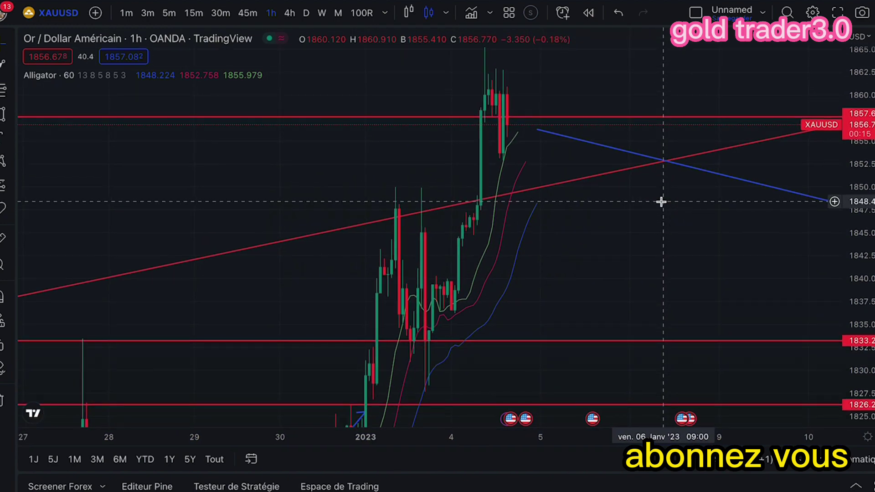
{"action": "left_click_drag", "start_coordinate": [576, 259], "coordinate": [627, 181]}
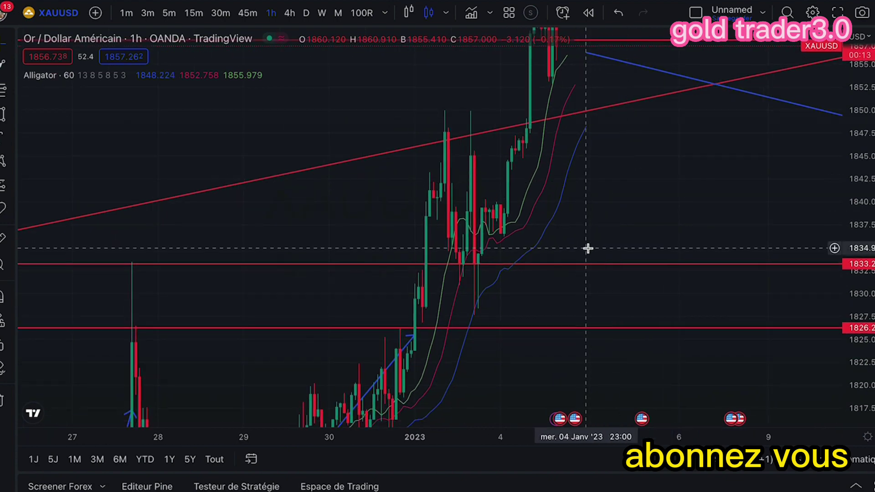
{"action": "left_click_drag", "start_coordinate": [588, 248], "coordinate": [597, 171]}
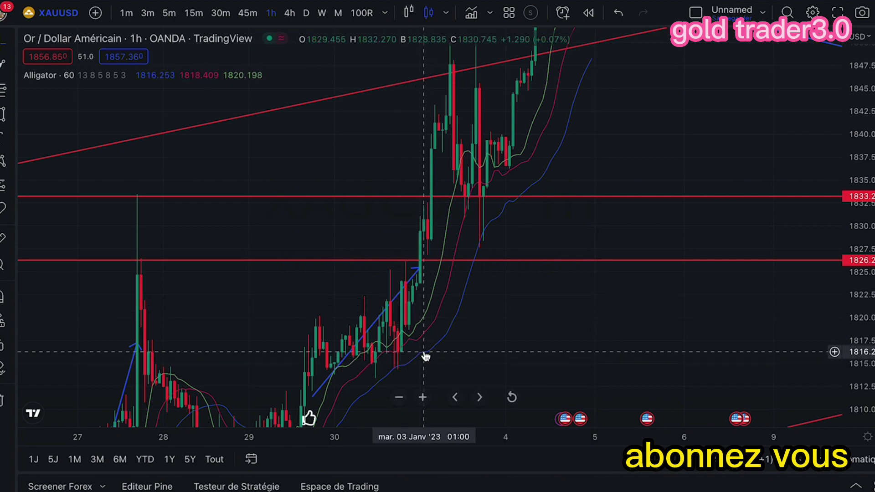
{"action": "left_click_drag", "start_coordinate": [503, 317], "coordinate": [475, 320]}
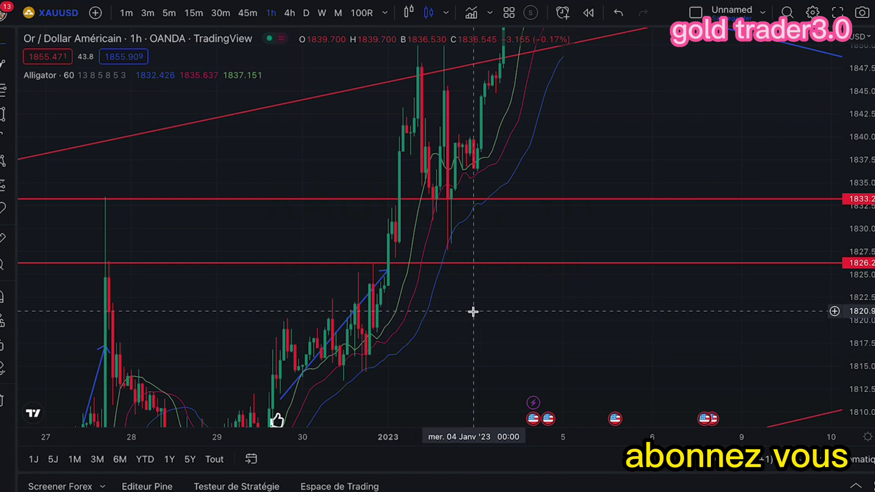
{"action": "left_click_drag", "start_coordinate": [475, 304], "coordinate": [481, 341]}
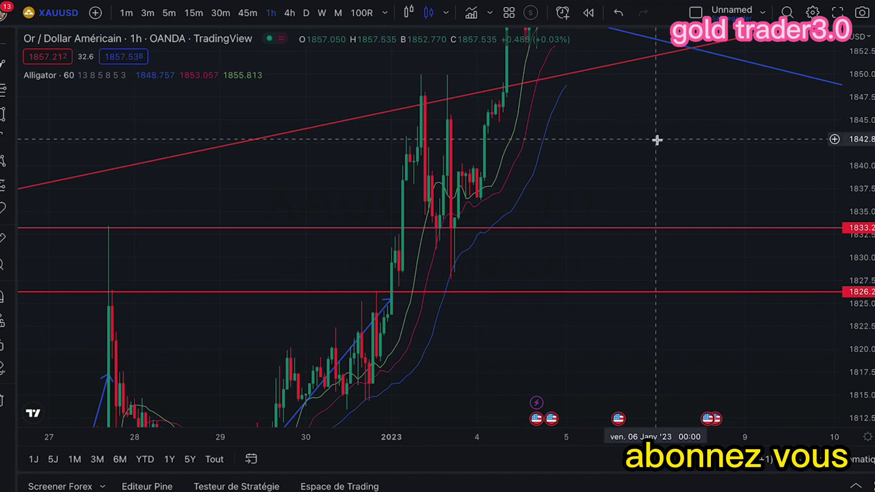
{"action": "key", "text": "alt+r"}
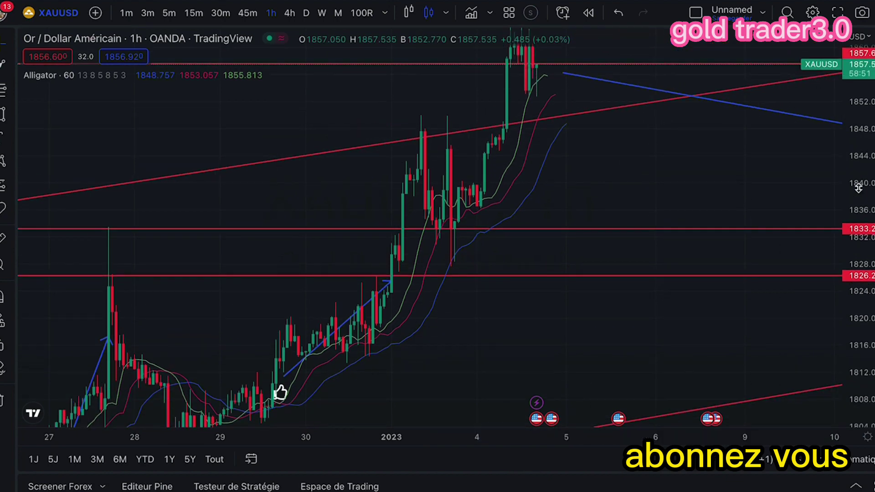
{"action": "left_click_drag", "start_coordinate": [736, 162], "coordinate": [670, 242]}
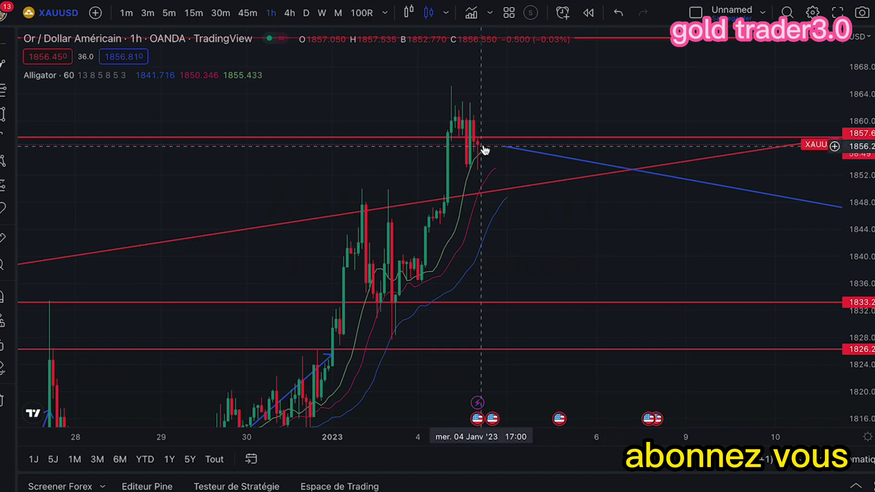